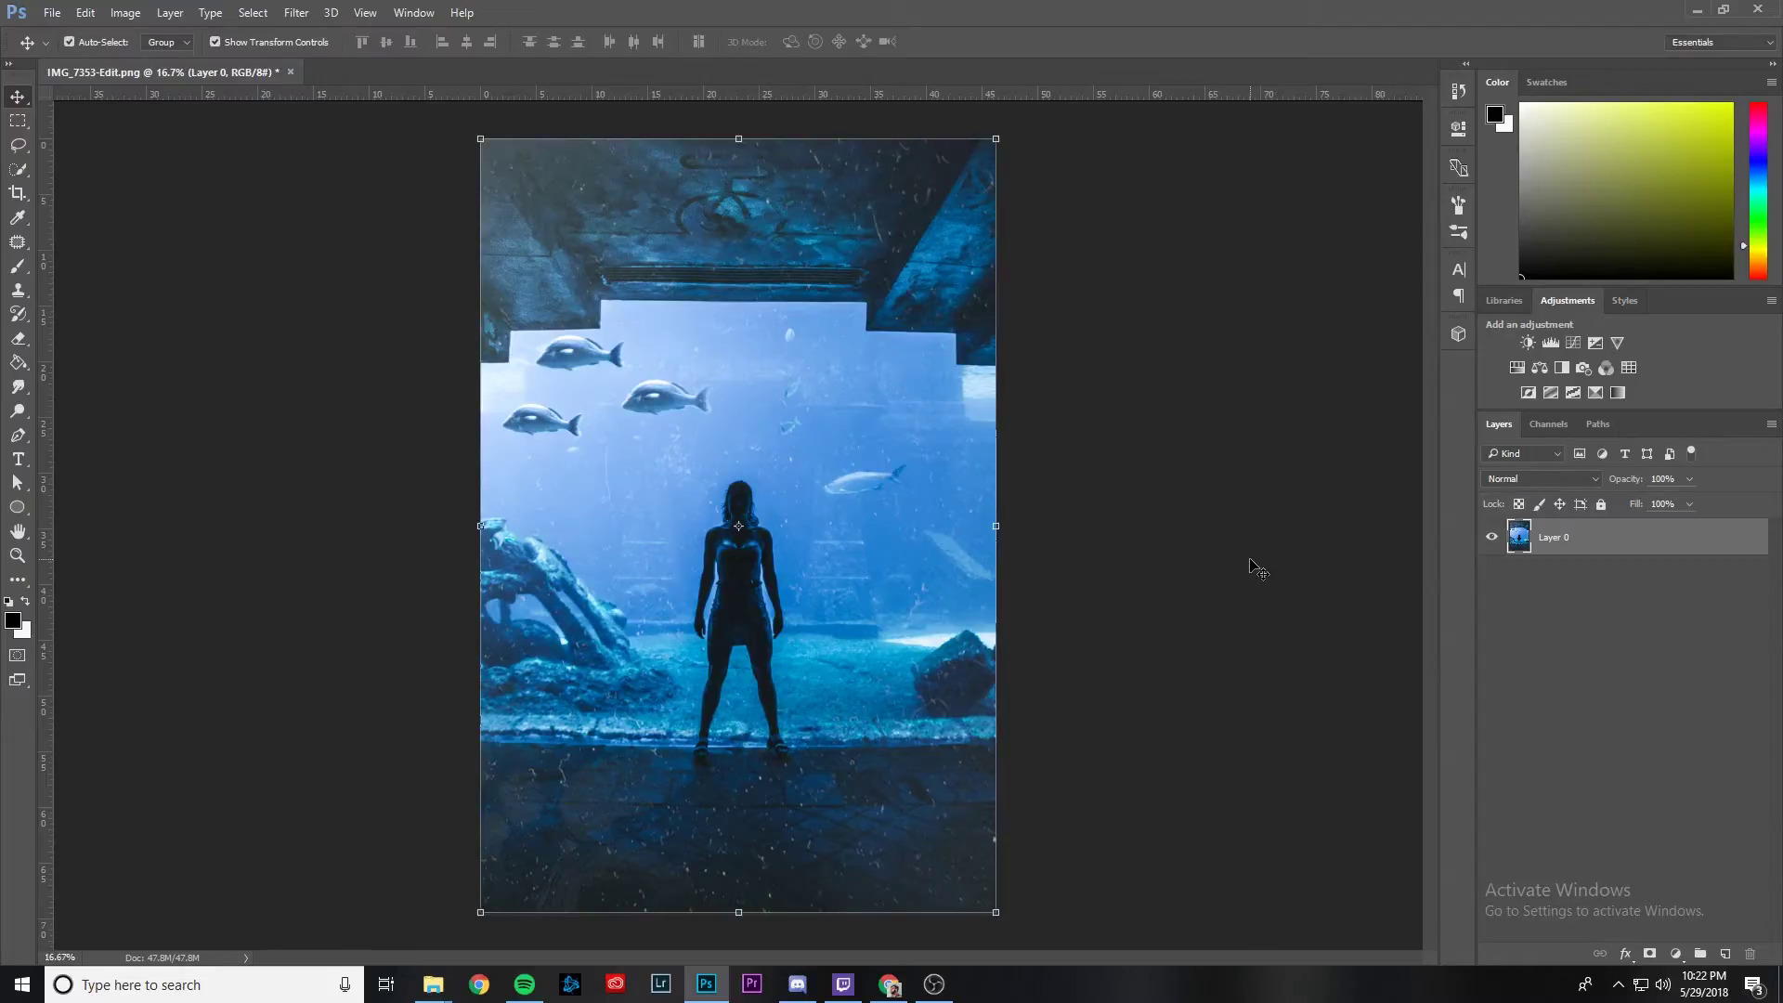
# Duplicate the aquarium photo and proportionally scale Layer 0 copy 3 to 40%
pyautogui.hotkey('ctrl', 'j')
pyautogui.hotkey('ctrl', 'j')
pyautogui.hotkey('ctrl', 'j')
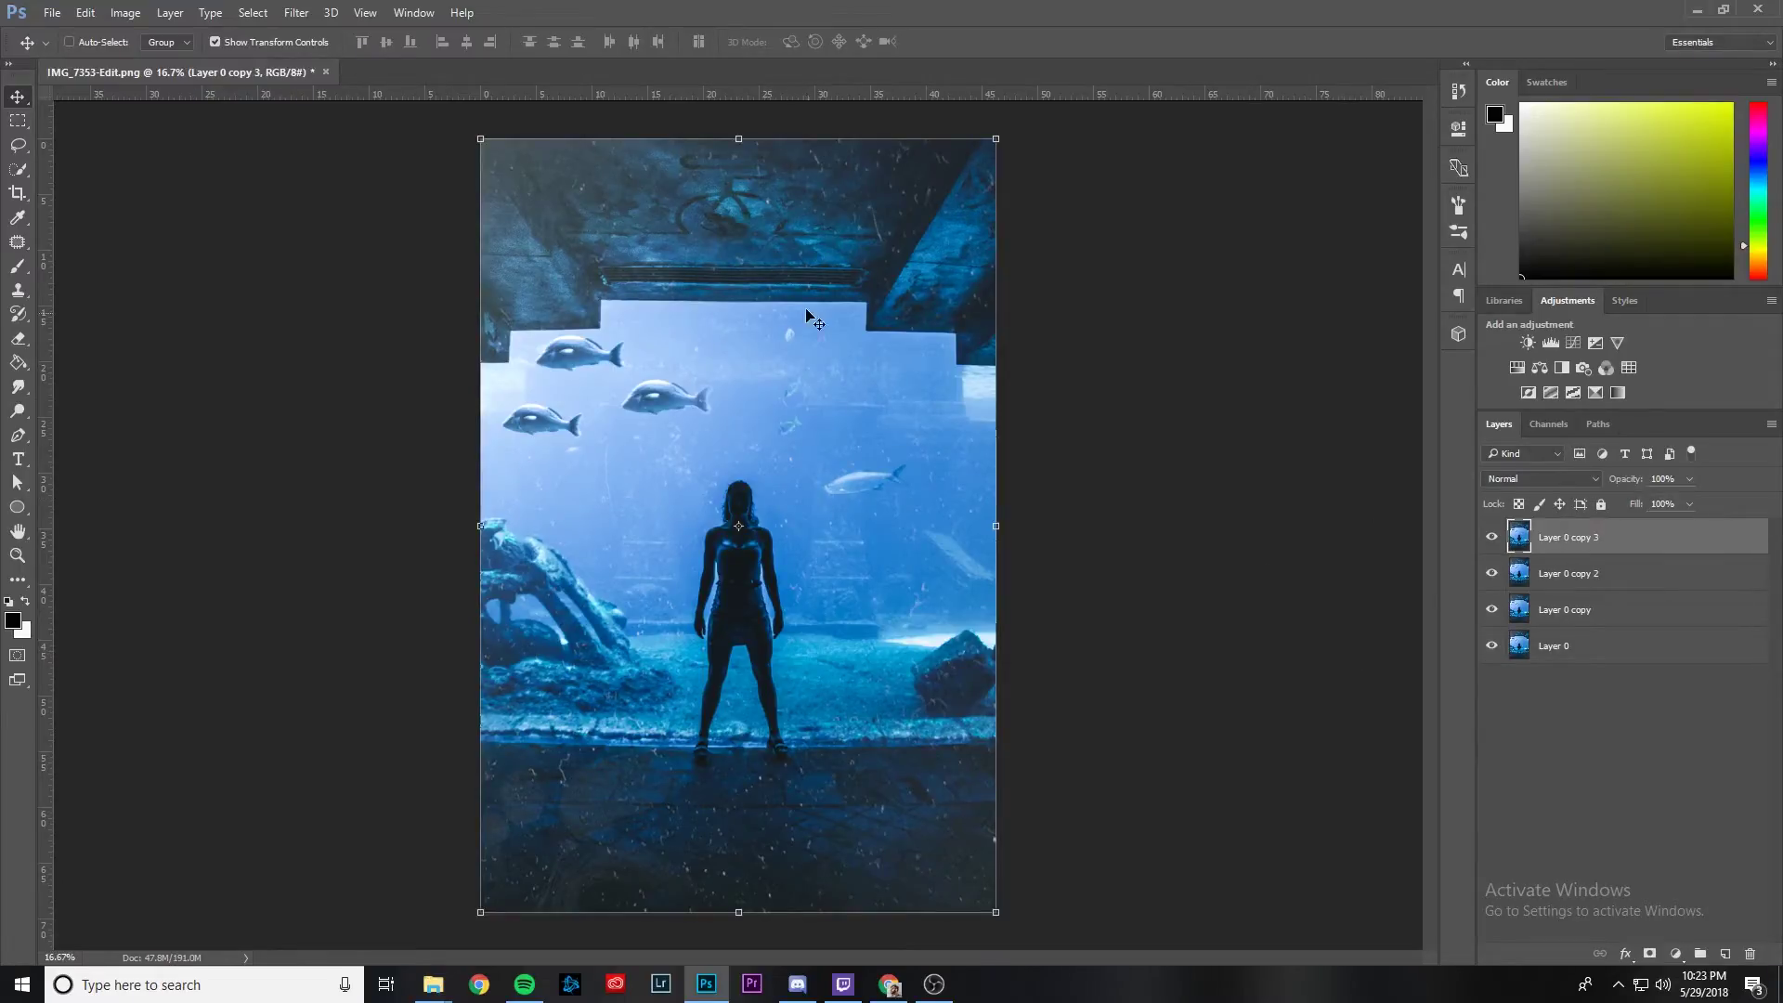
pyautogui.click(740, 142)
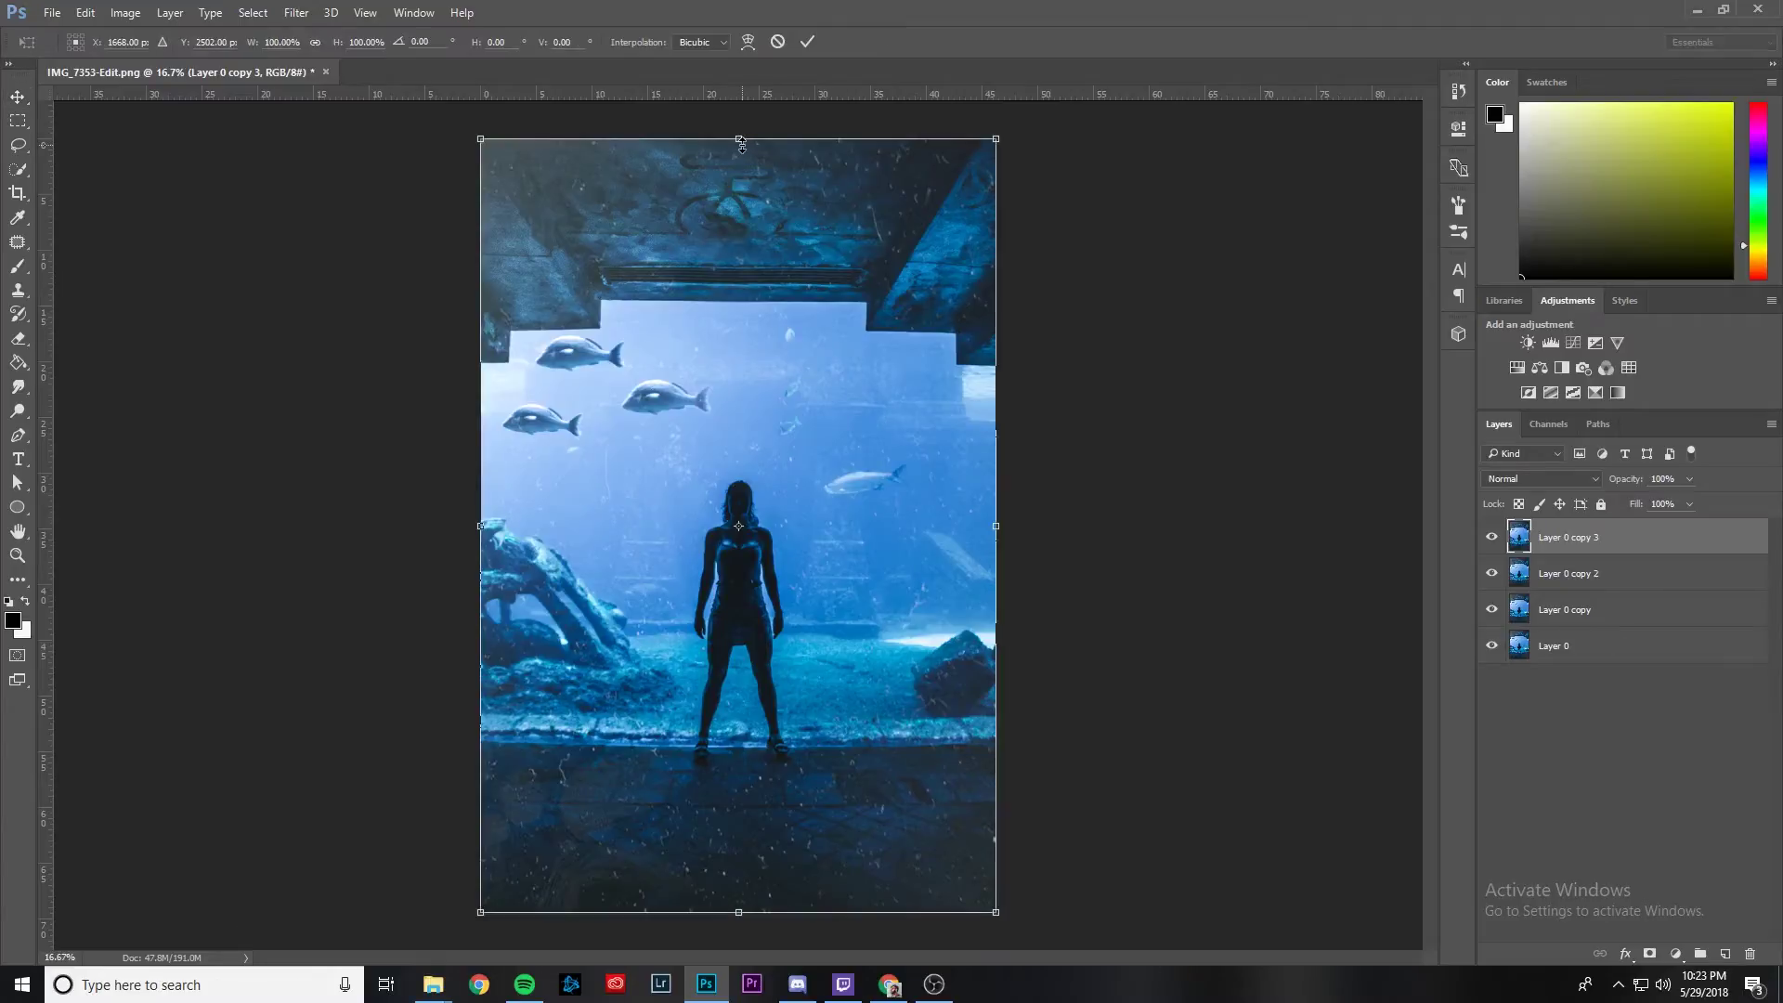
pyautogui.click(316, 46)
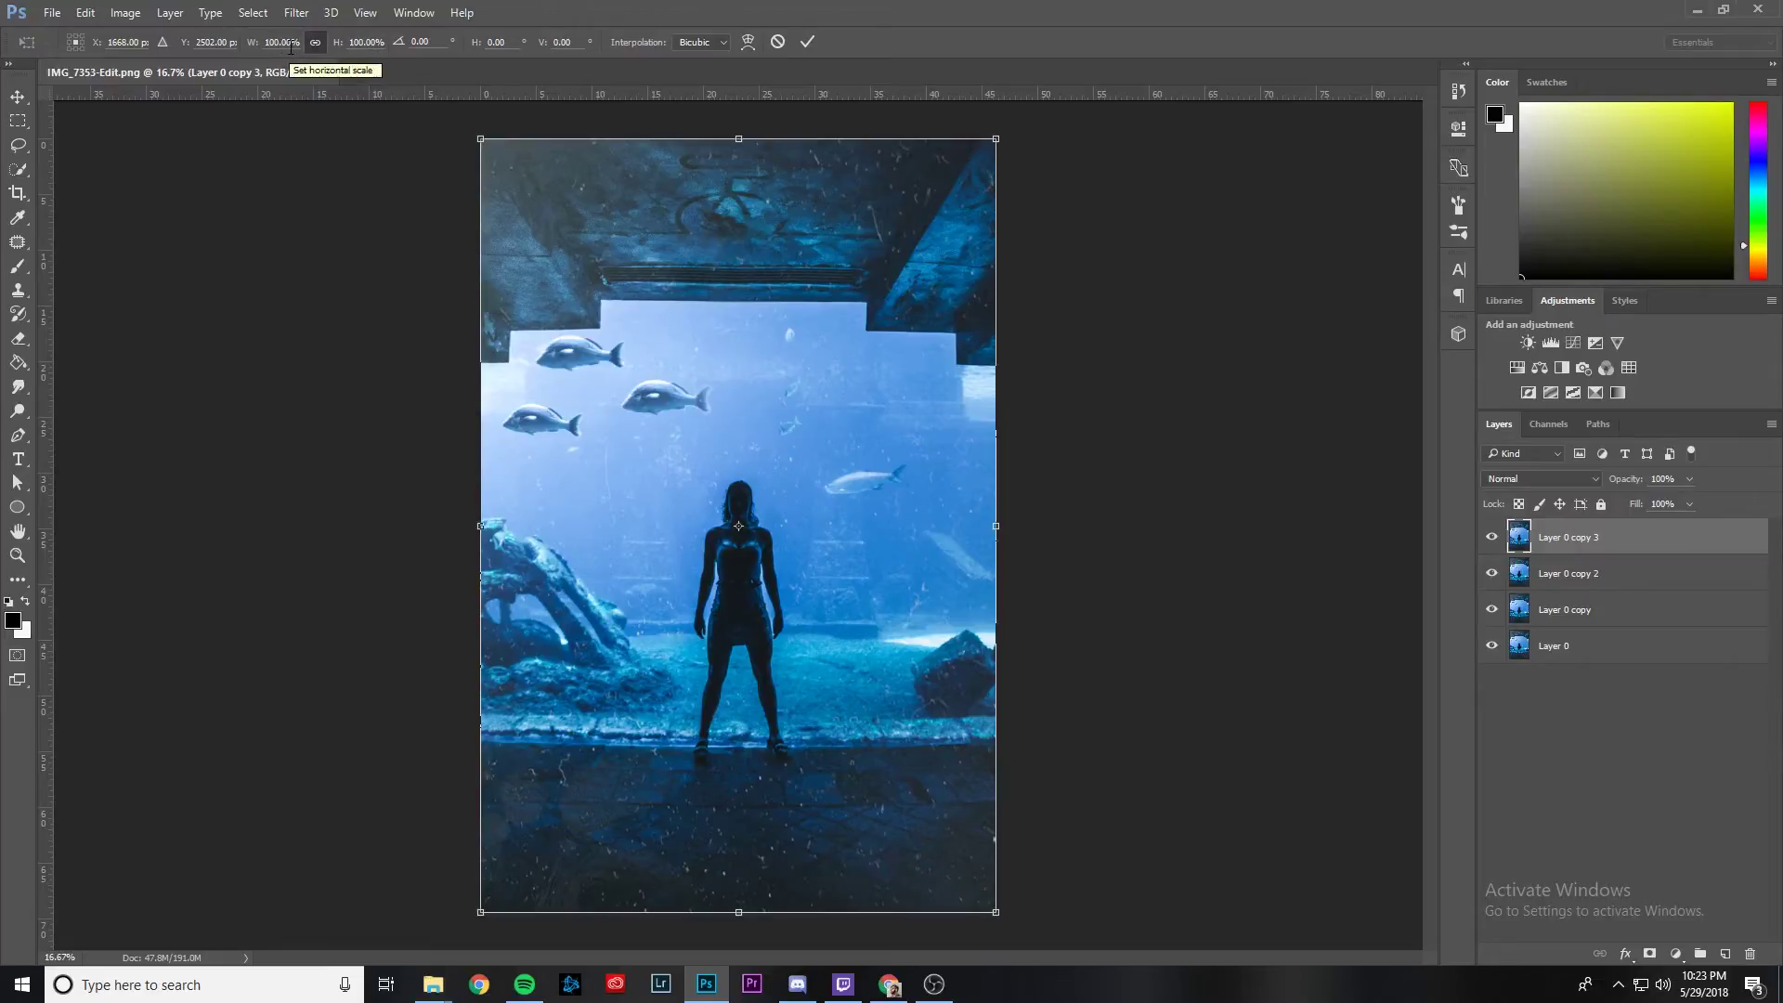
pyautogui.click(290, 43)
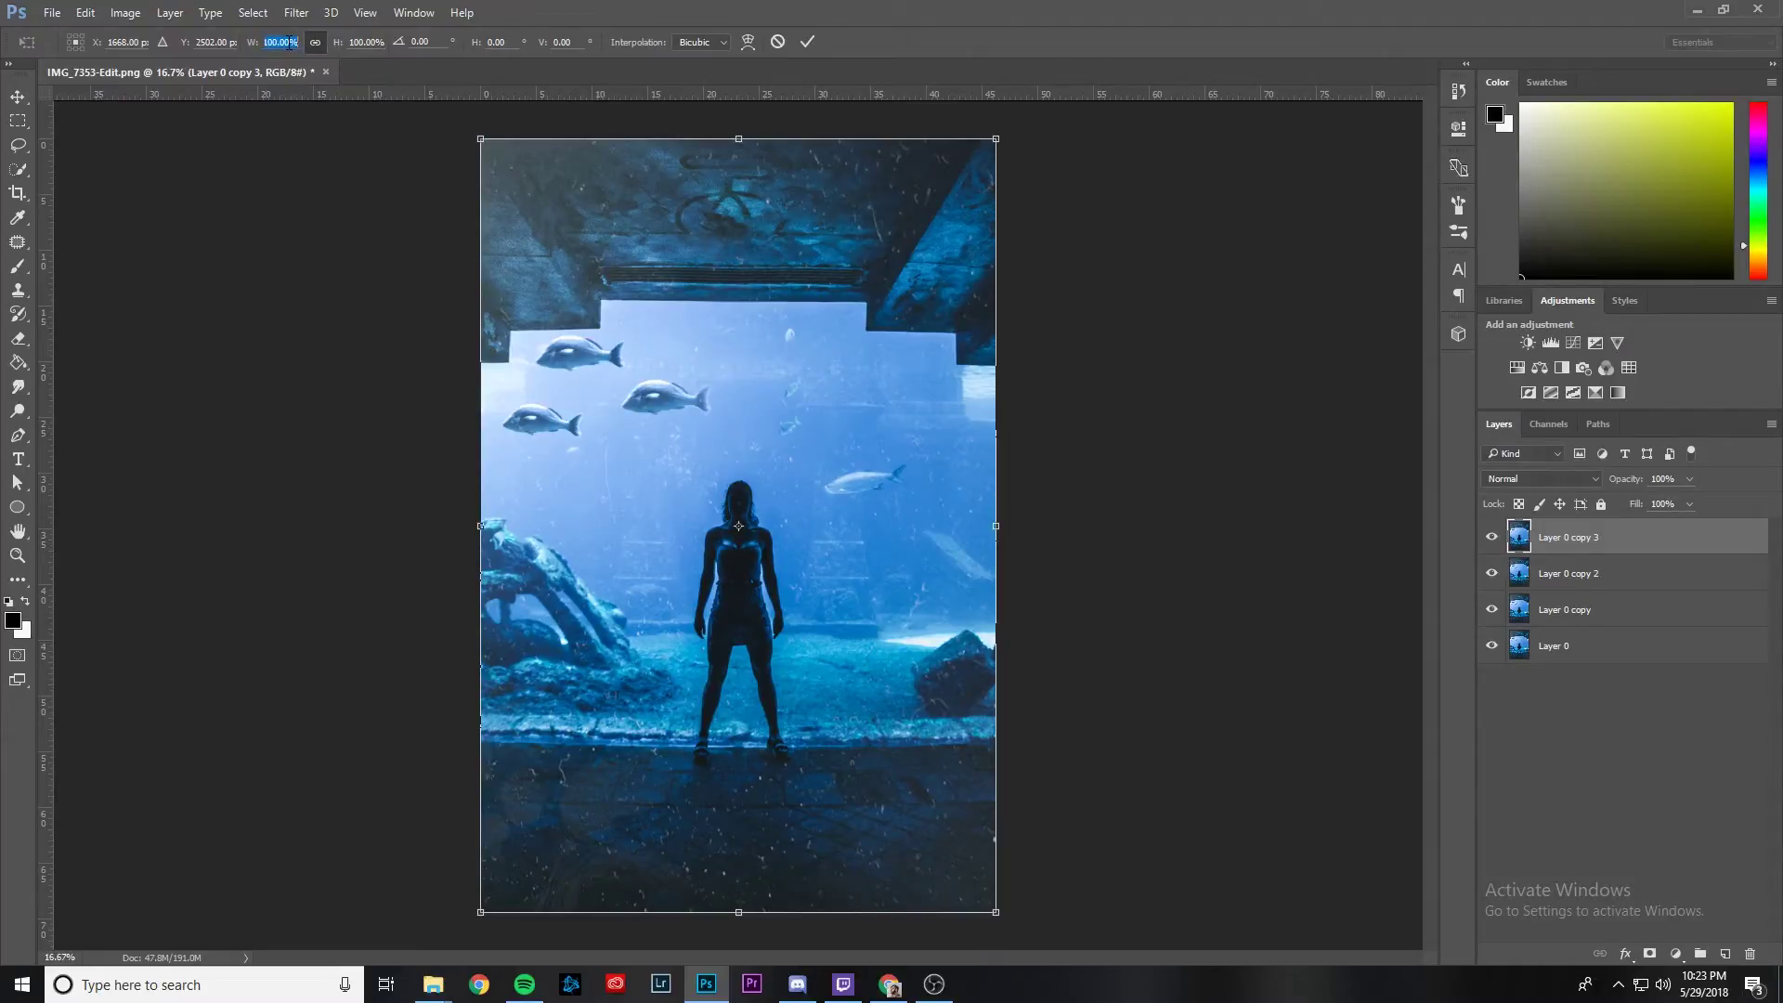
pyautogui.write('40')
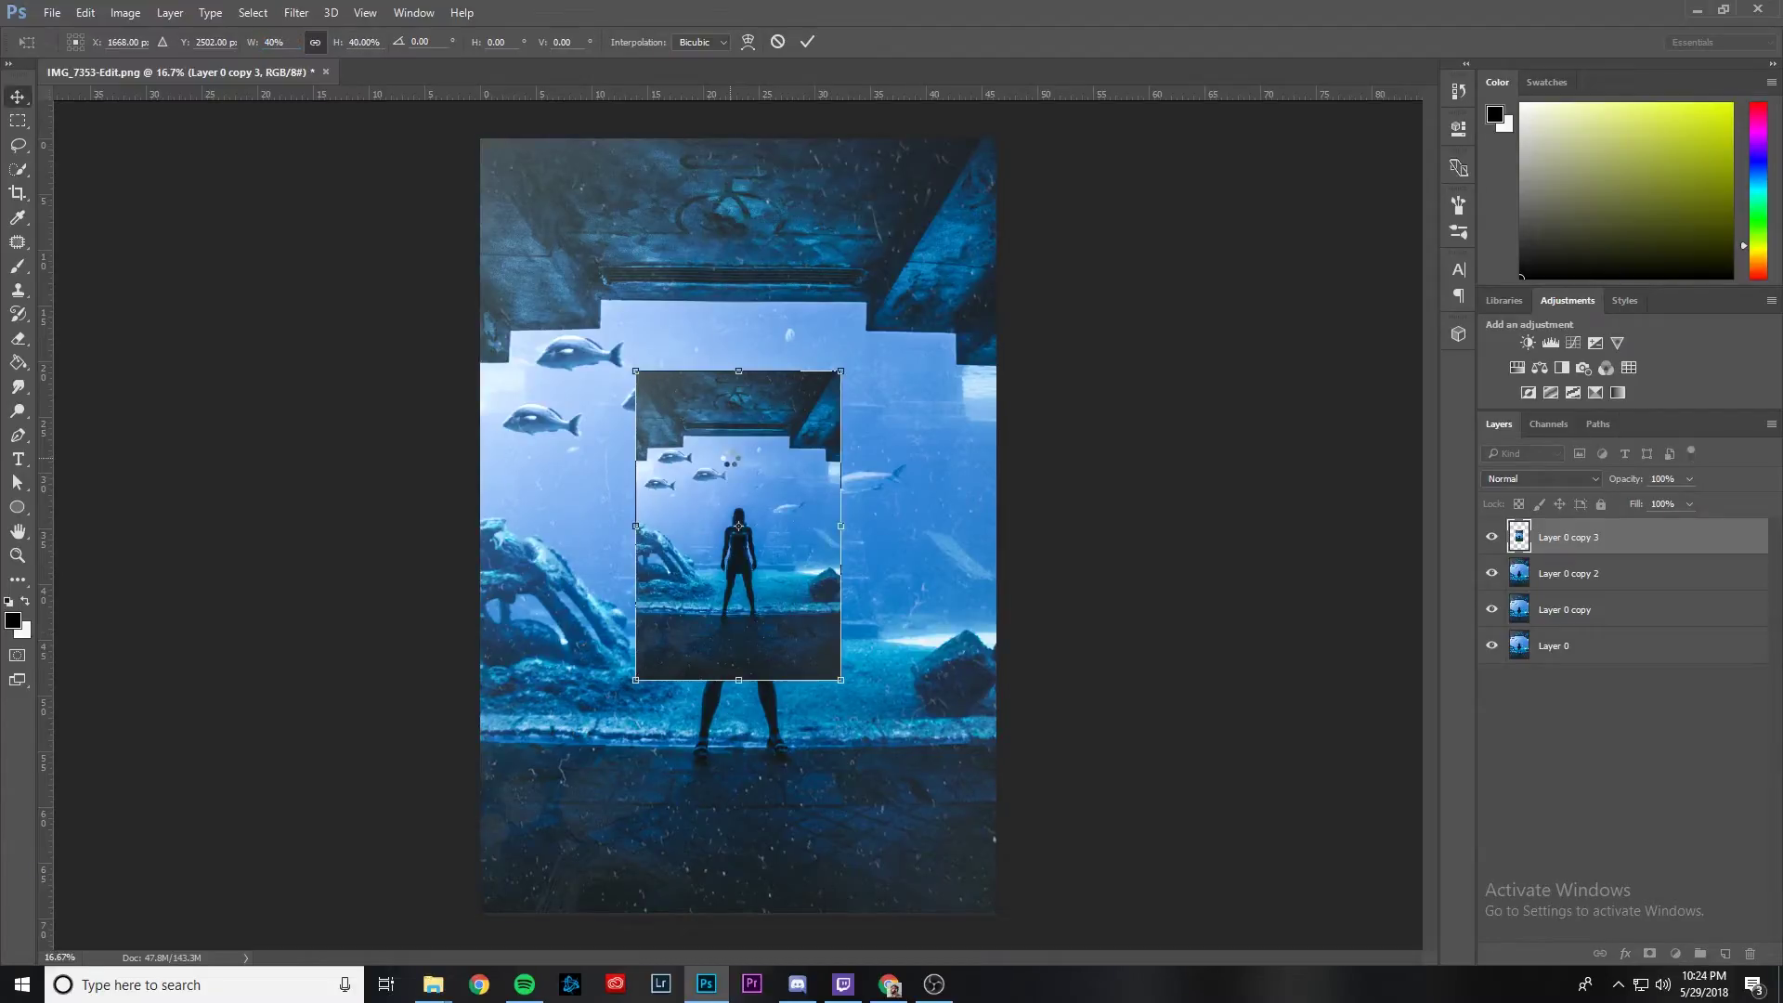
pyautogui.press('Return')
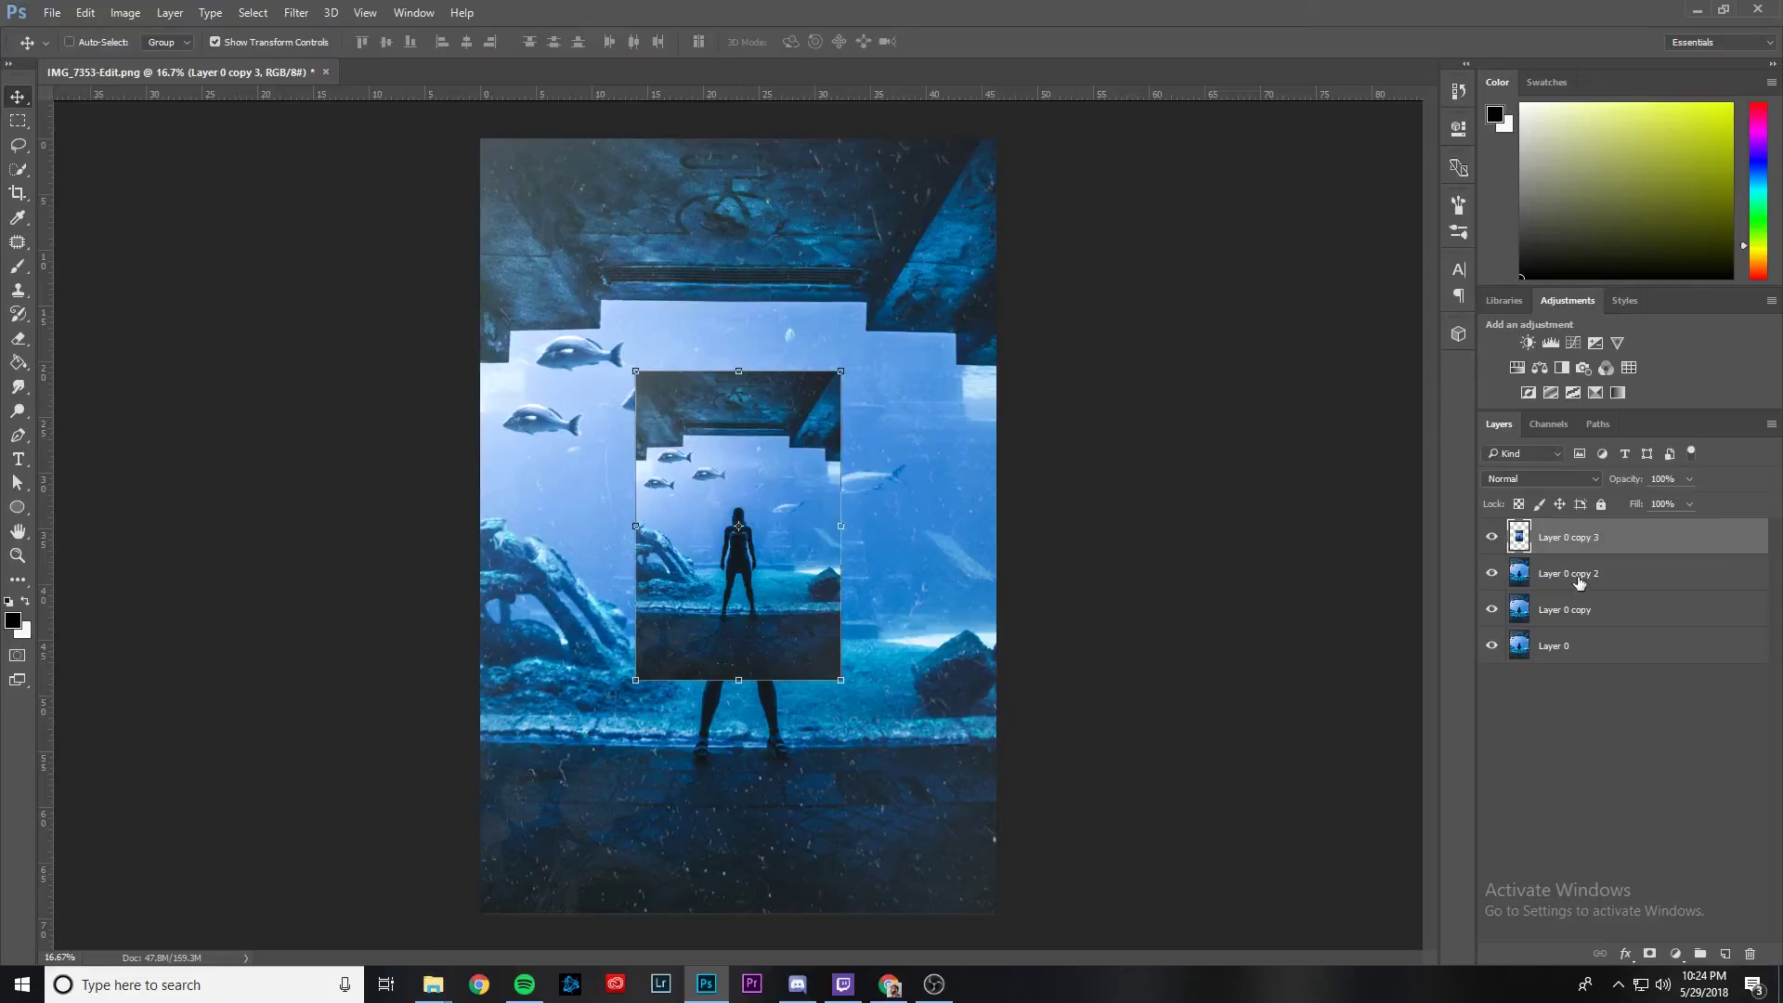
# Proportionally scale Layer 0 copy 2 to 60%
pyautogui.click(1579, 575)
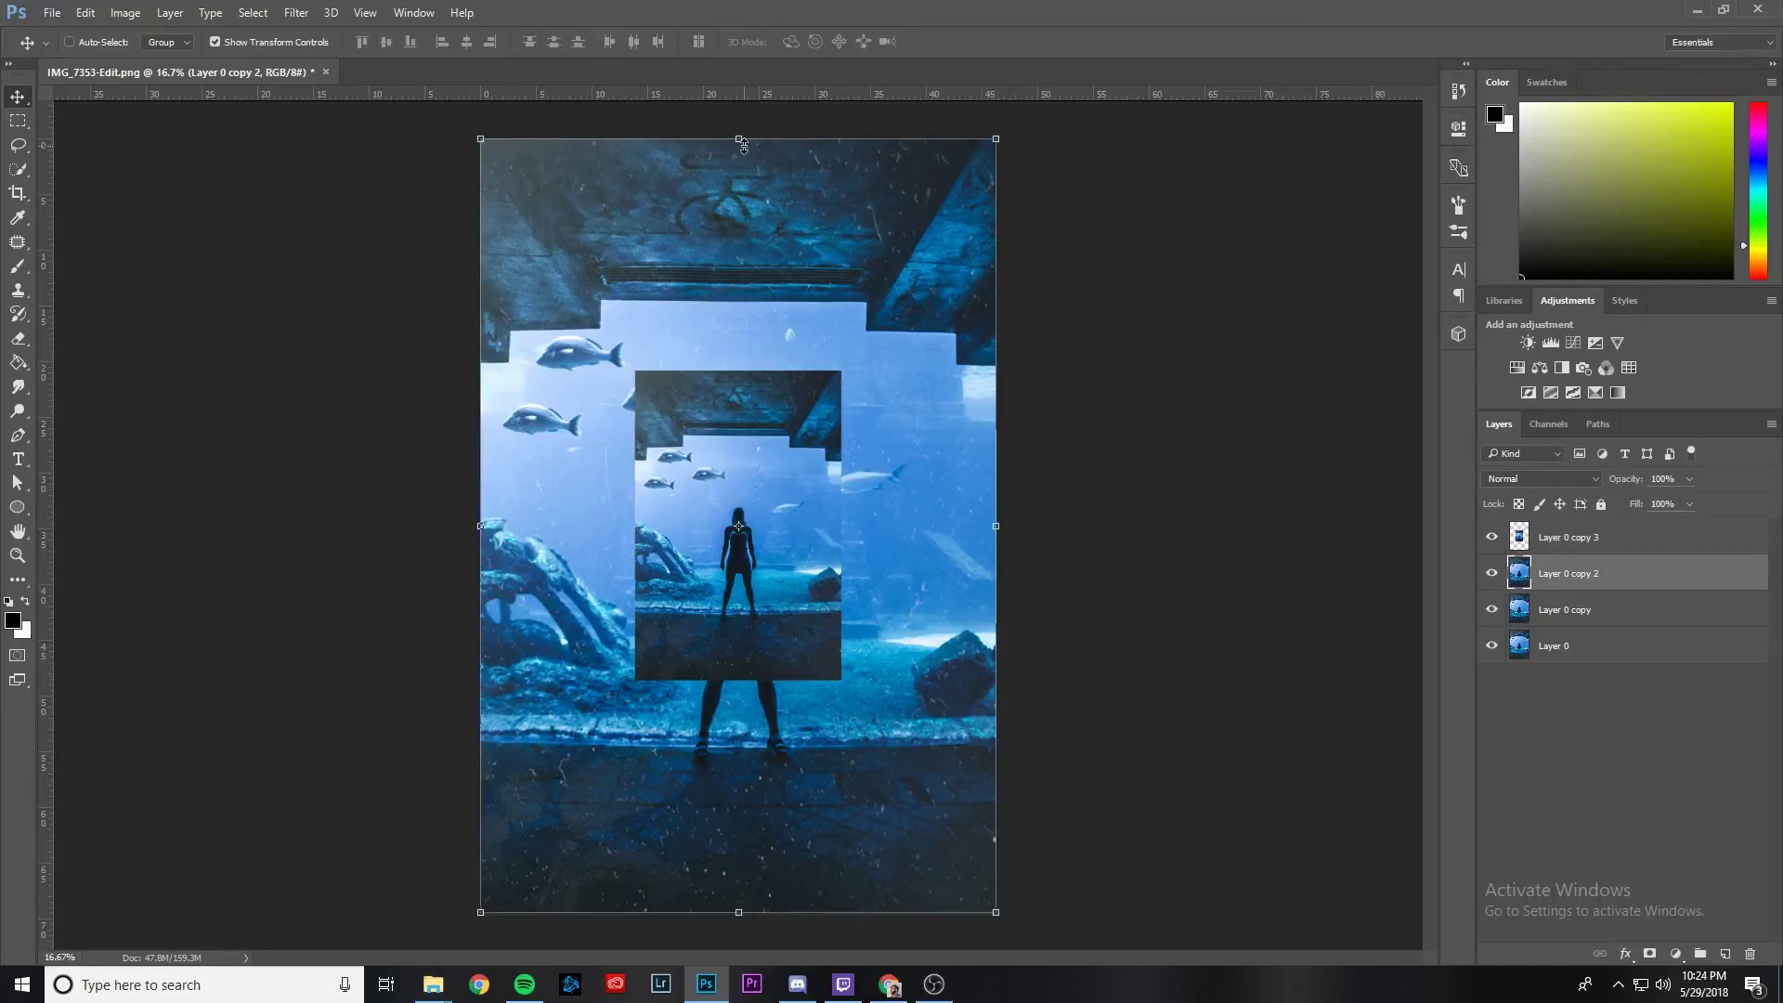
pyautogui.hotkey('ctrl', 't')
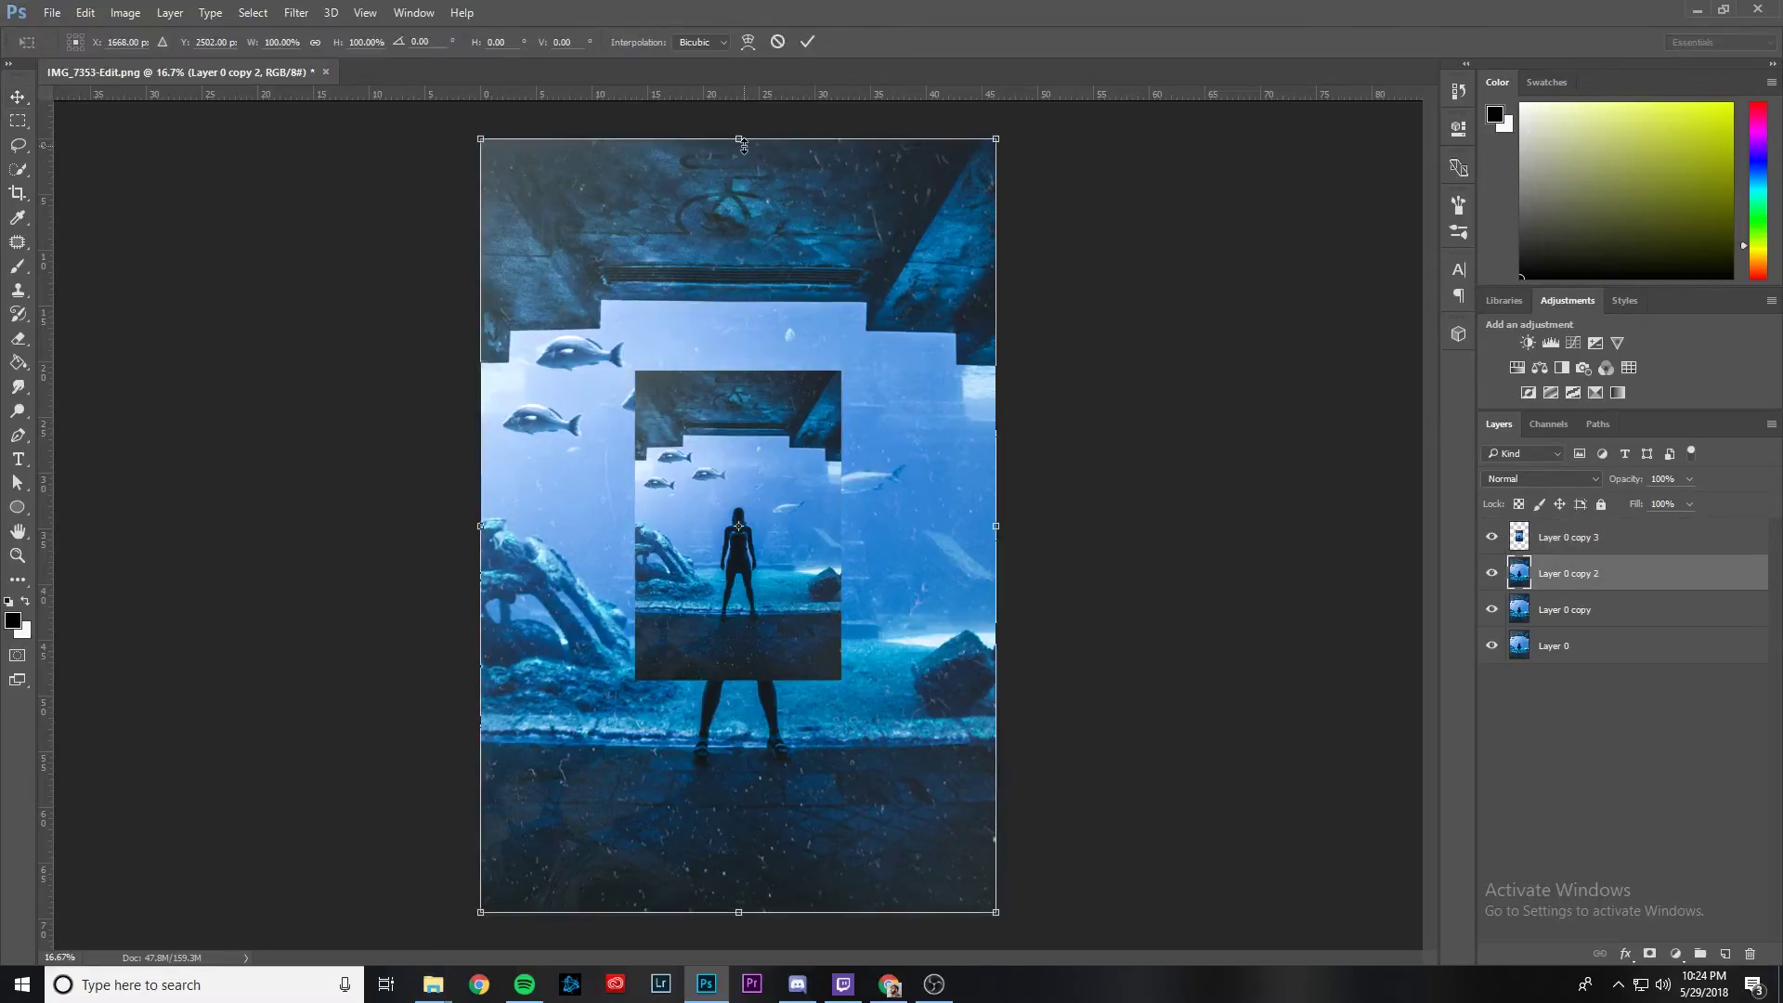
pyautogui.click(315, 42)
pyautogui.click(286, 42)
pyautogui.write('60')
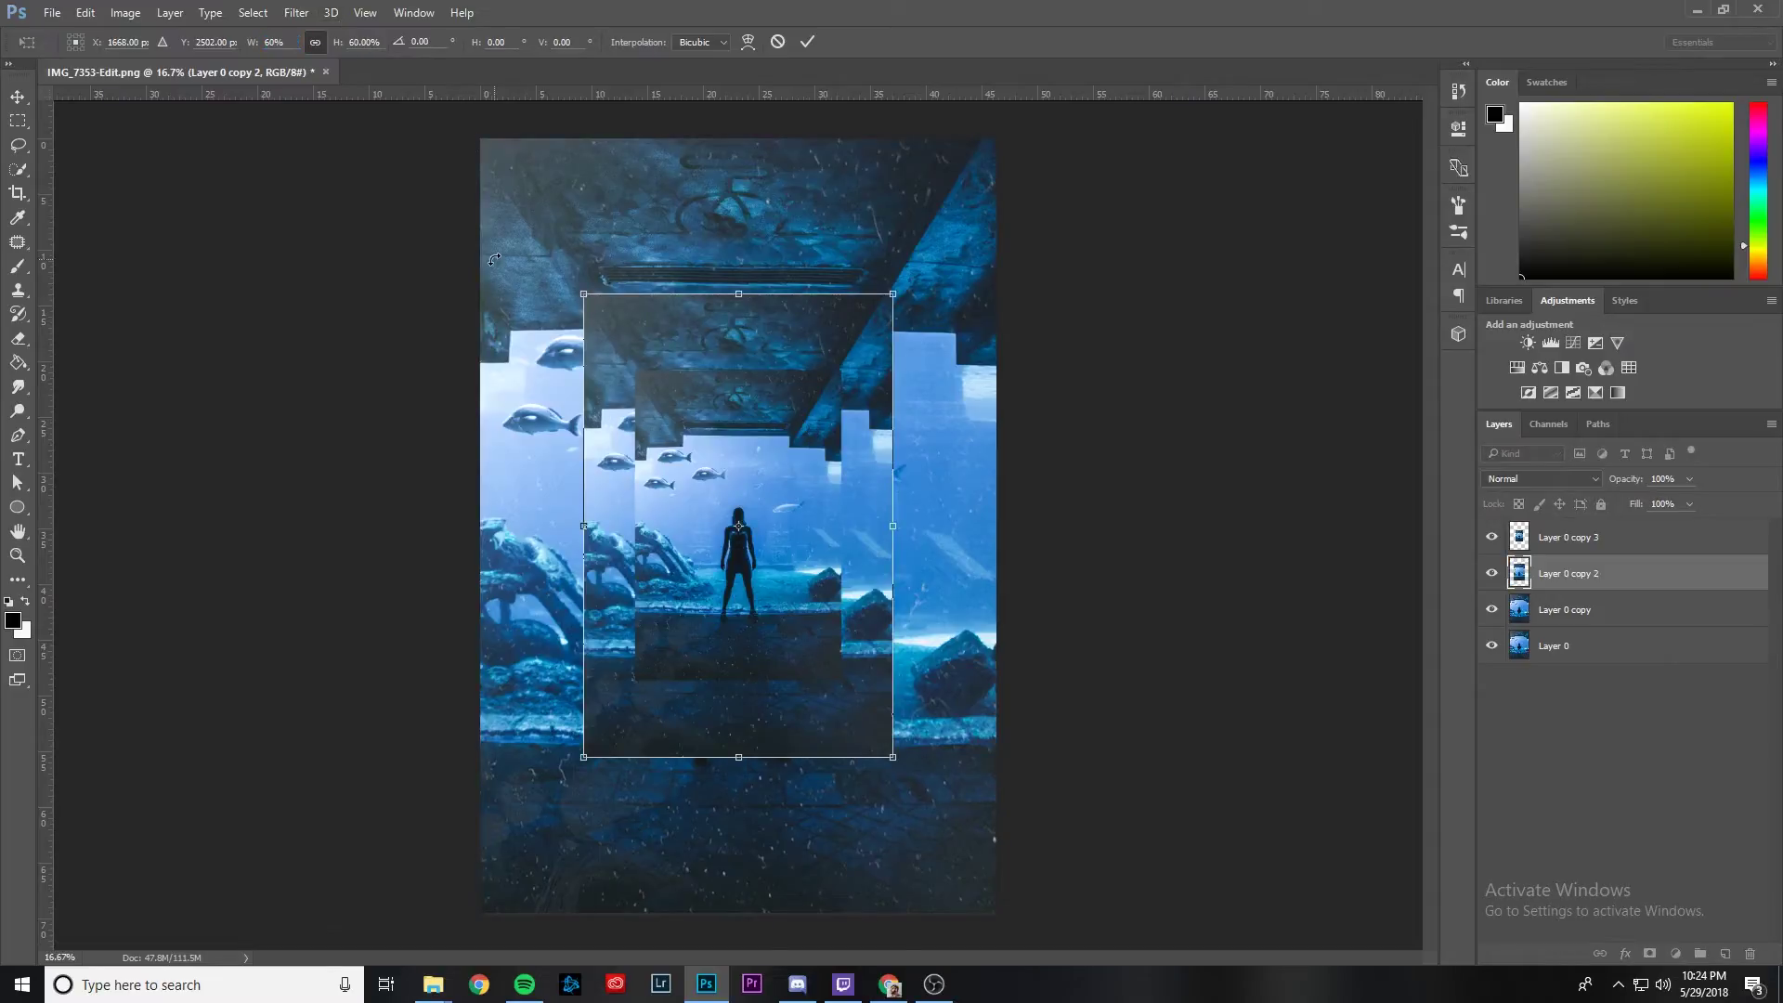
pyautogui.press('Return')
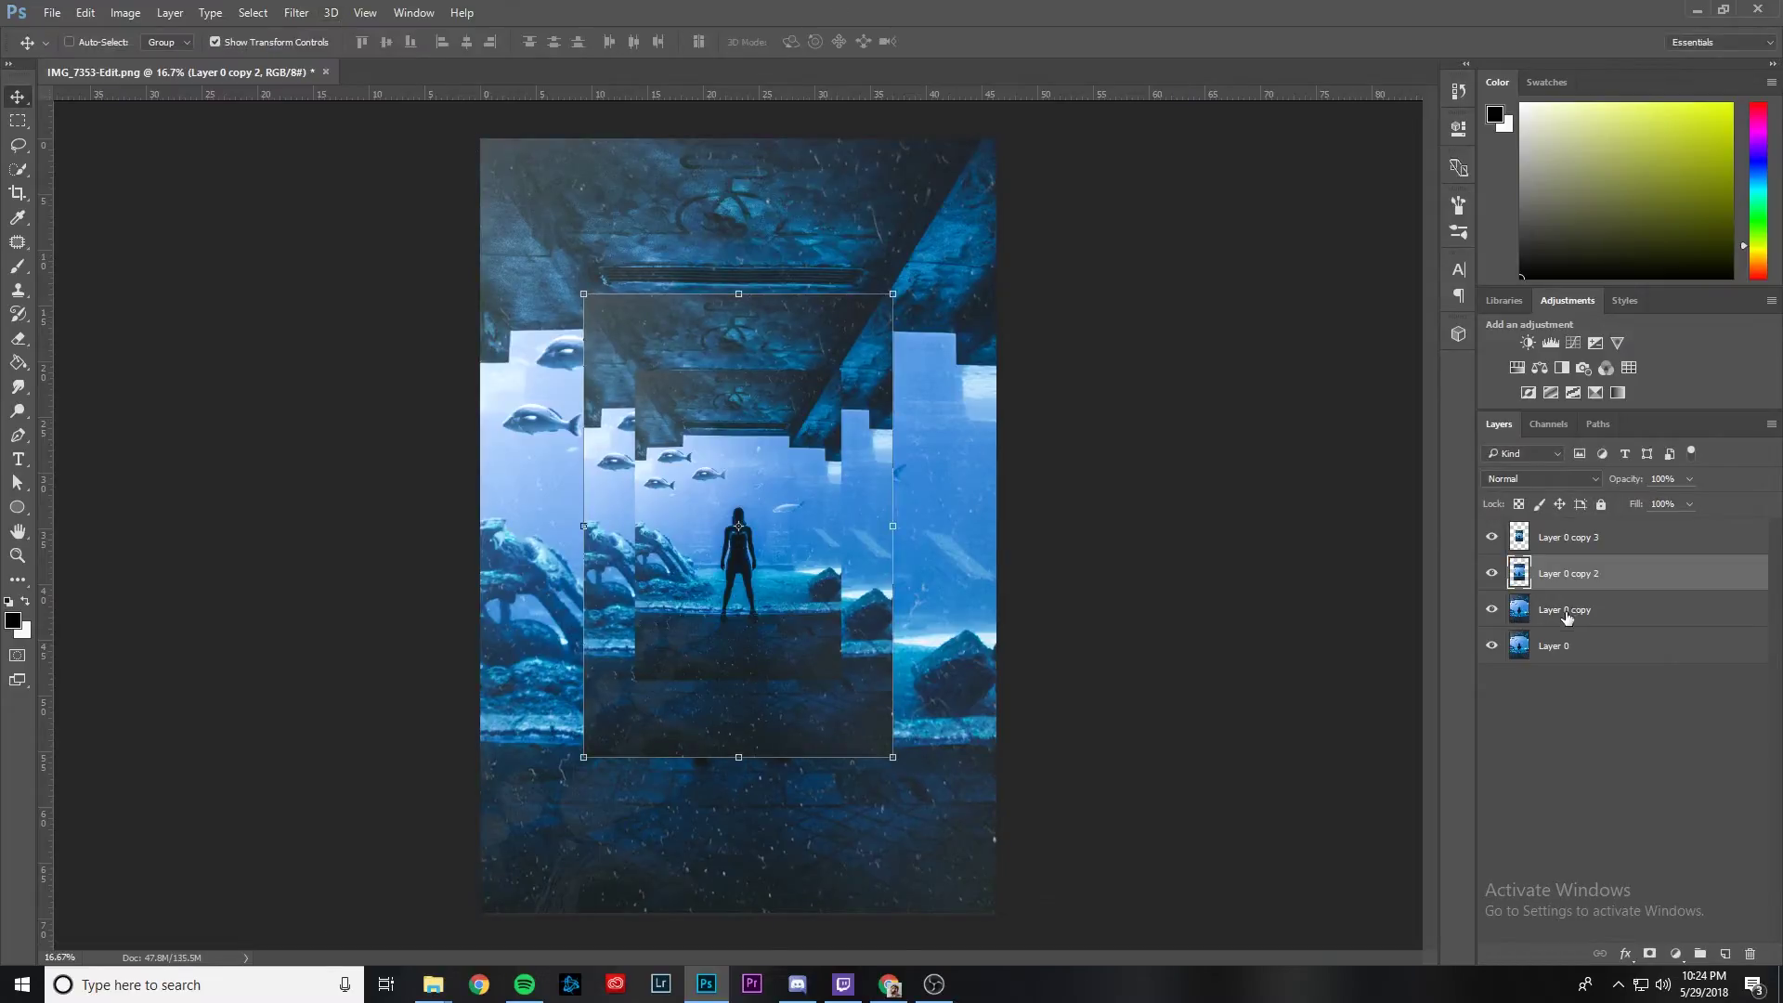
# Proportionally scale Layer 0 copy to 80%
pyautogui.click(1567, 613)
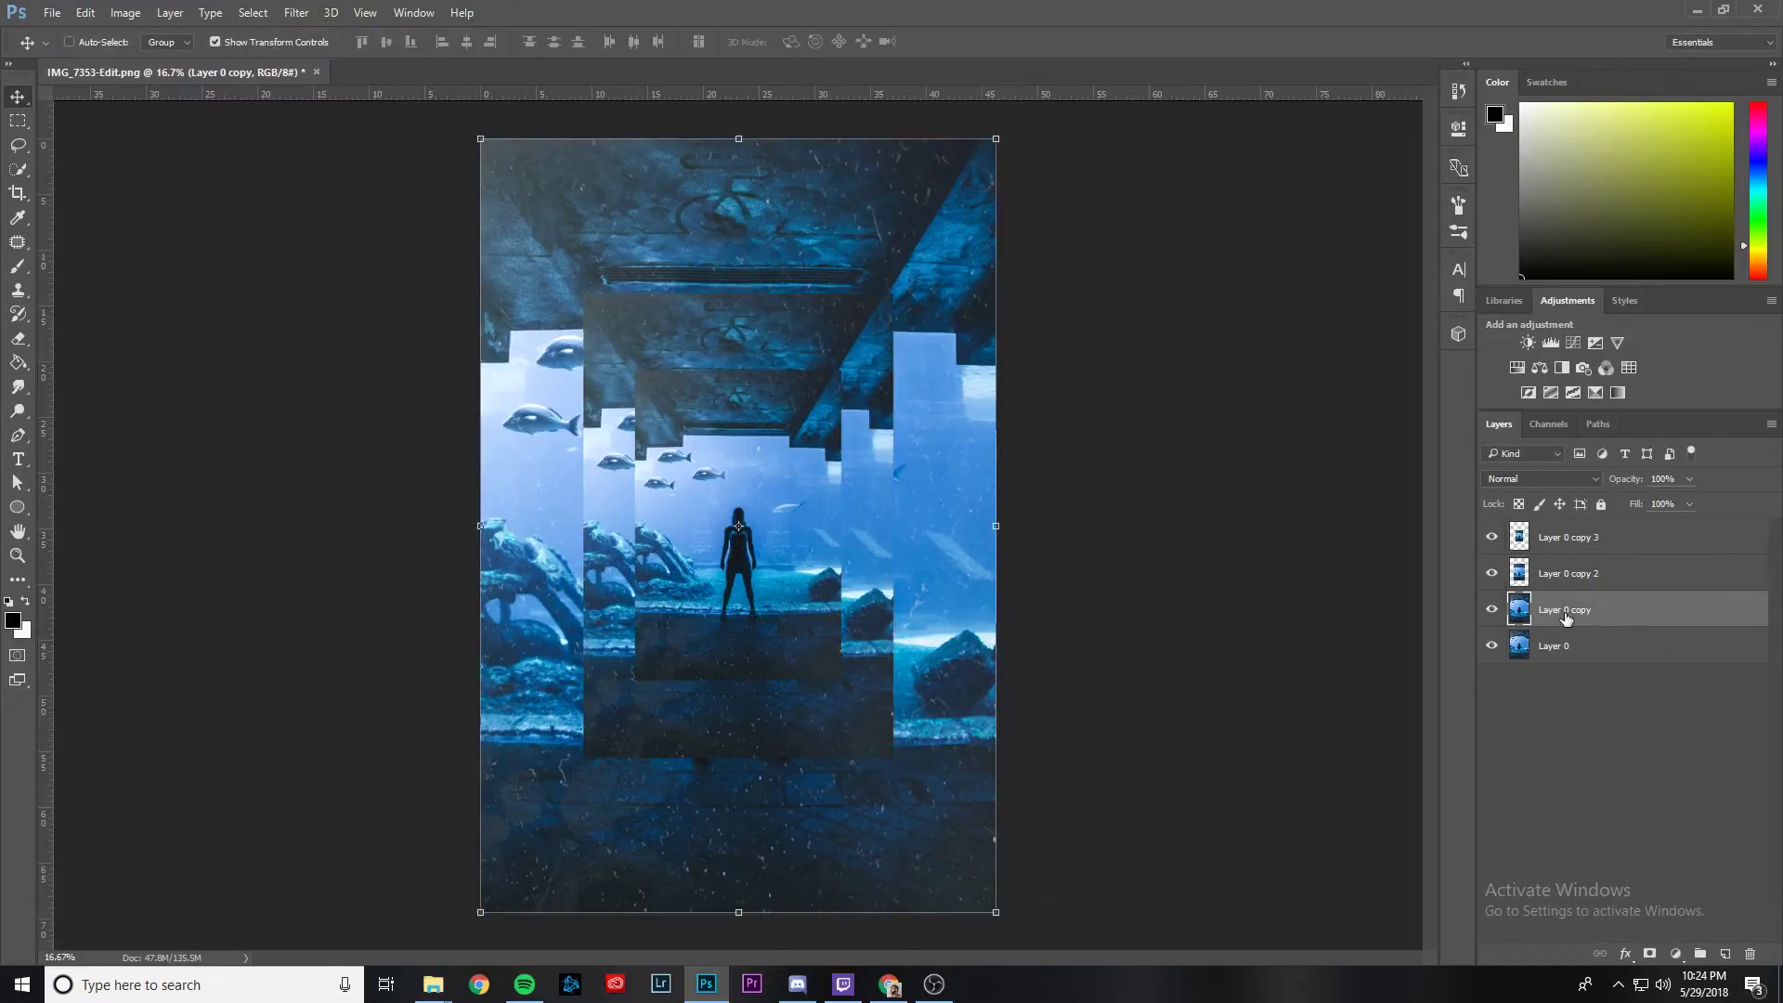
pyautogui.click(742, 140)
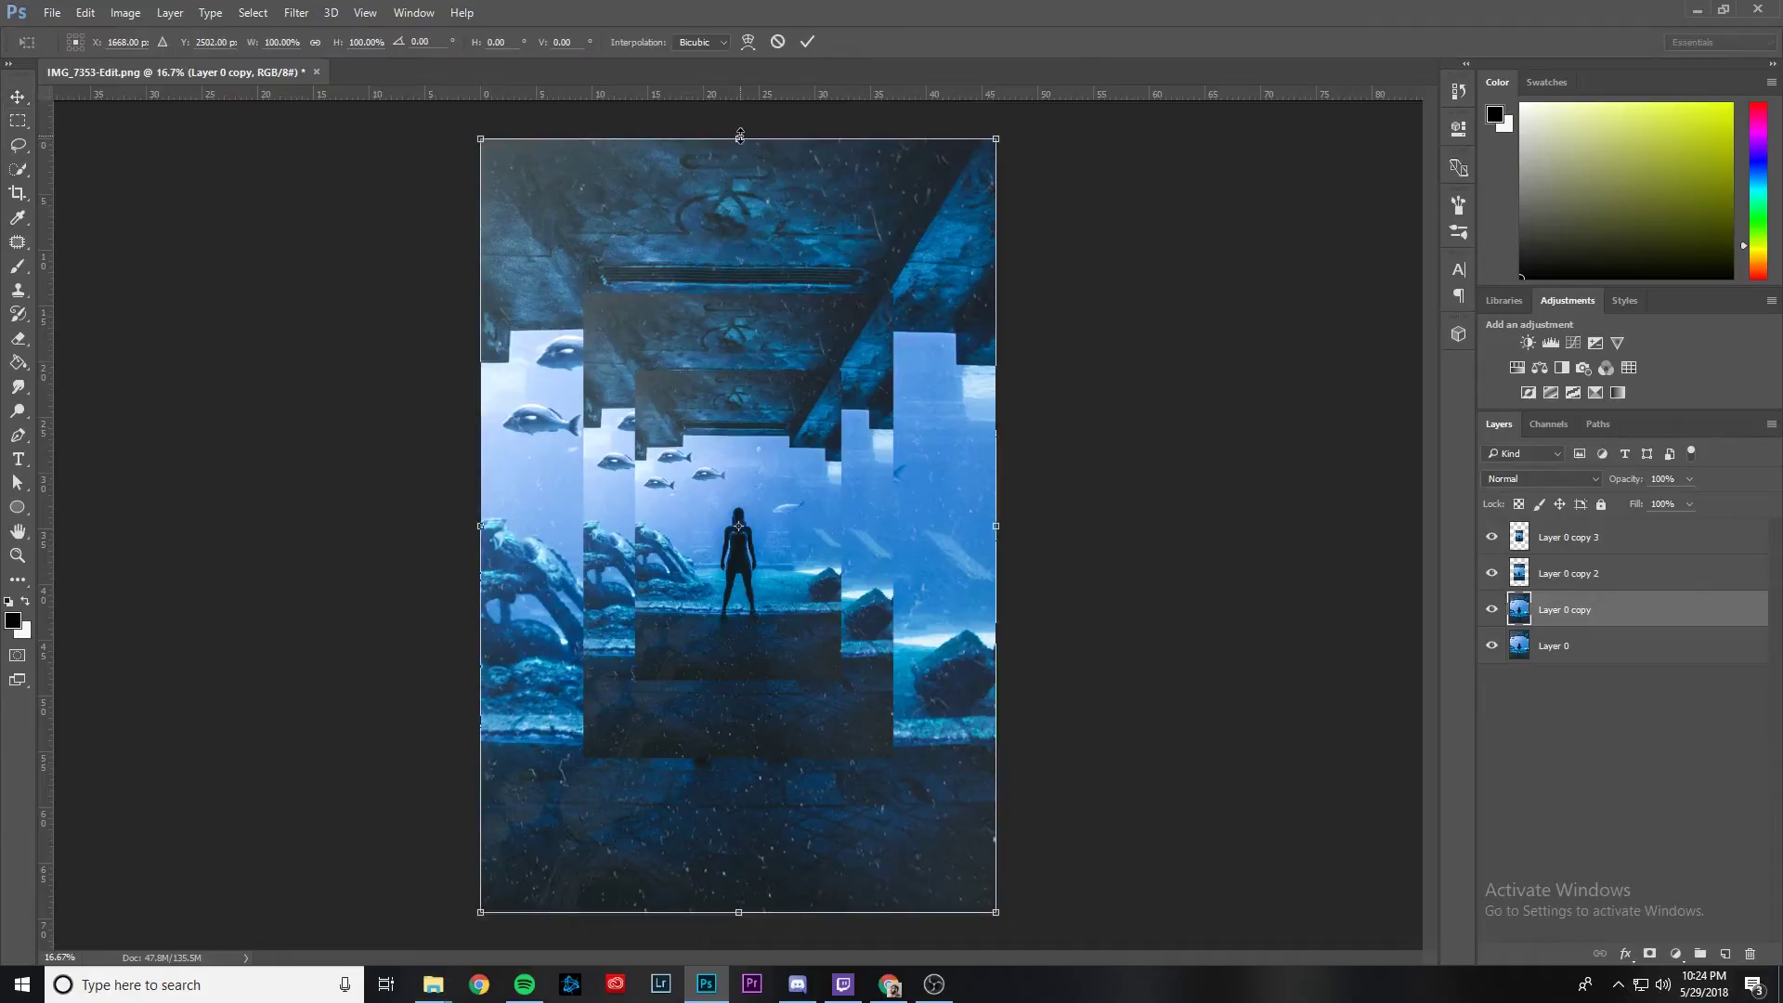
pyautogui.click(316, 42)
pyautogui.click(283, 42)
pyautogui.write('8')
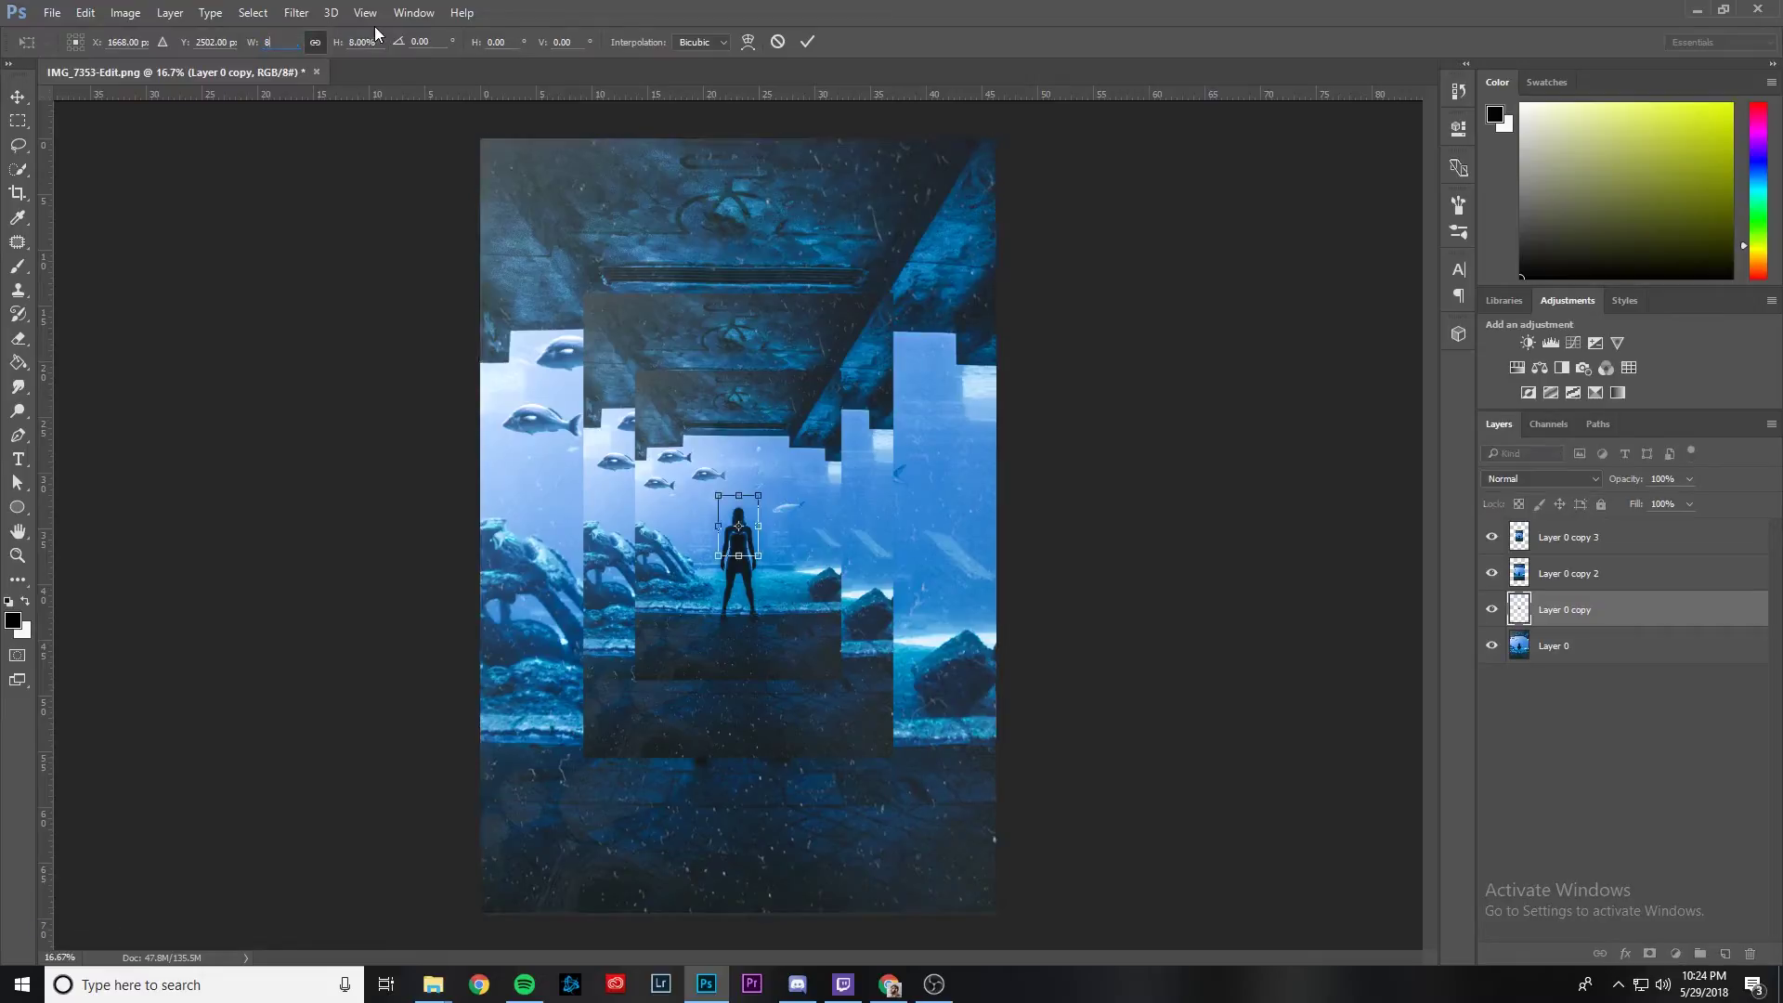
pyautogui.write('0')
pyautogui.press('Return')
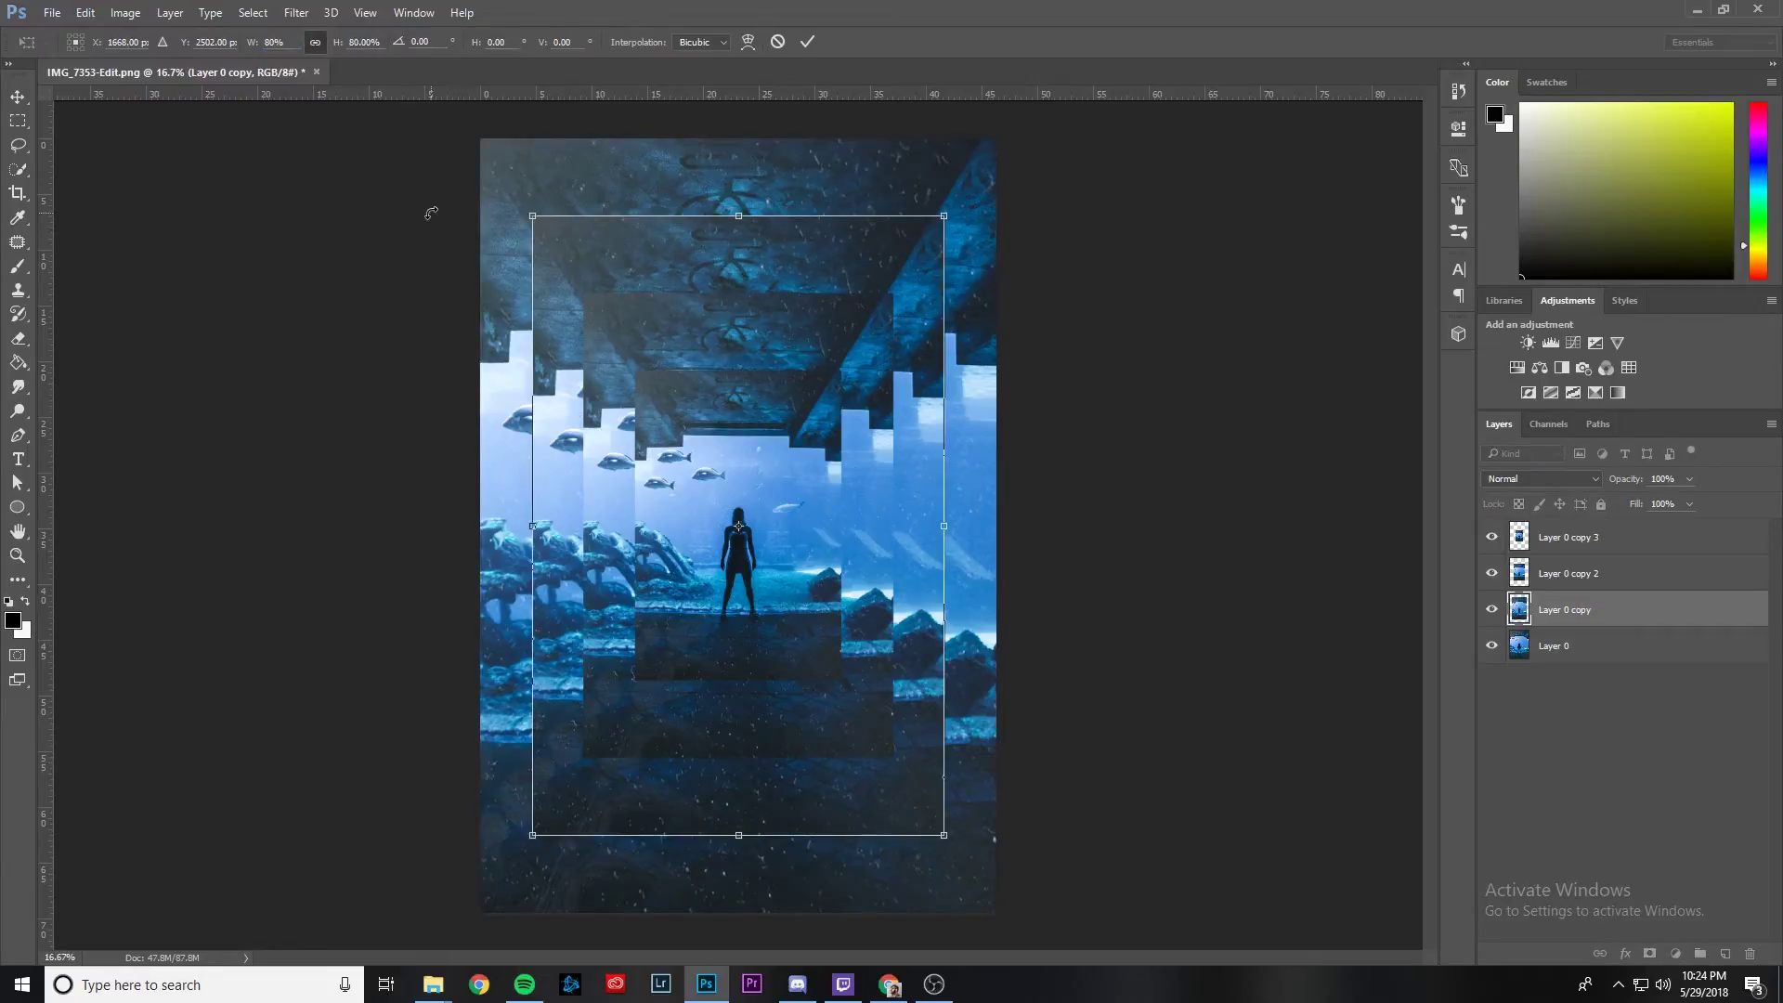
pyautogui.press('Return')
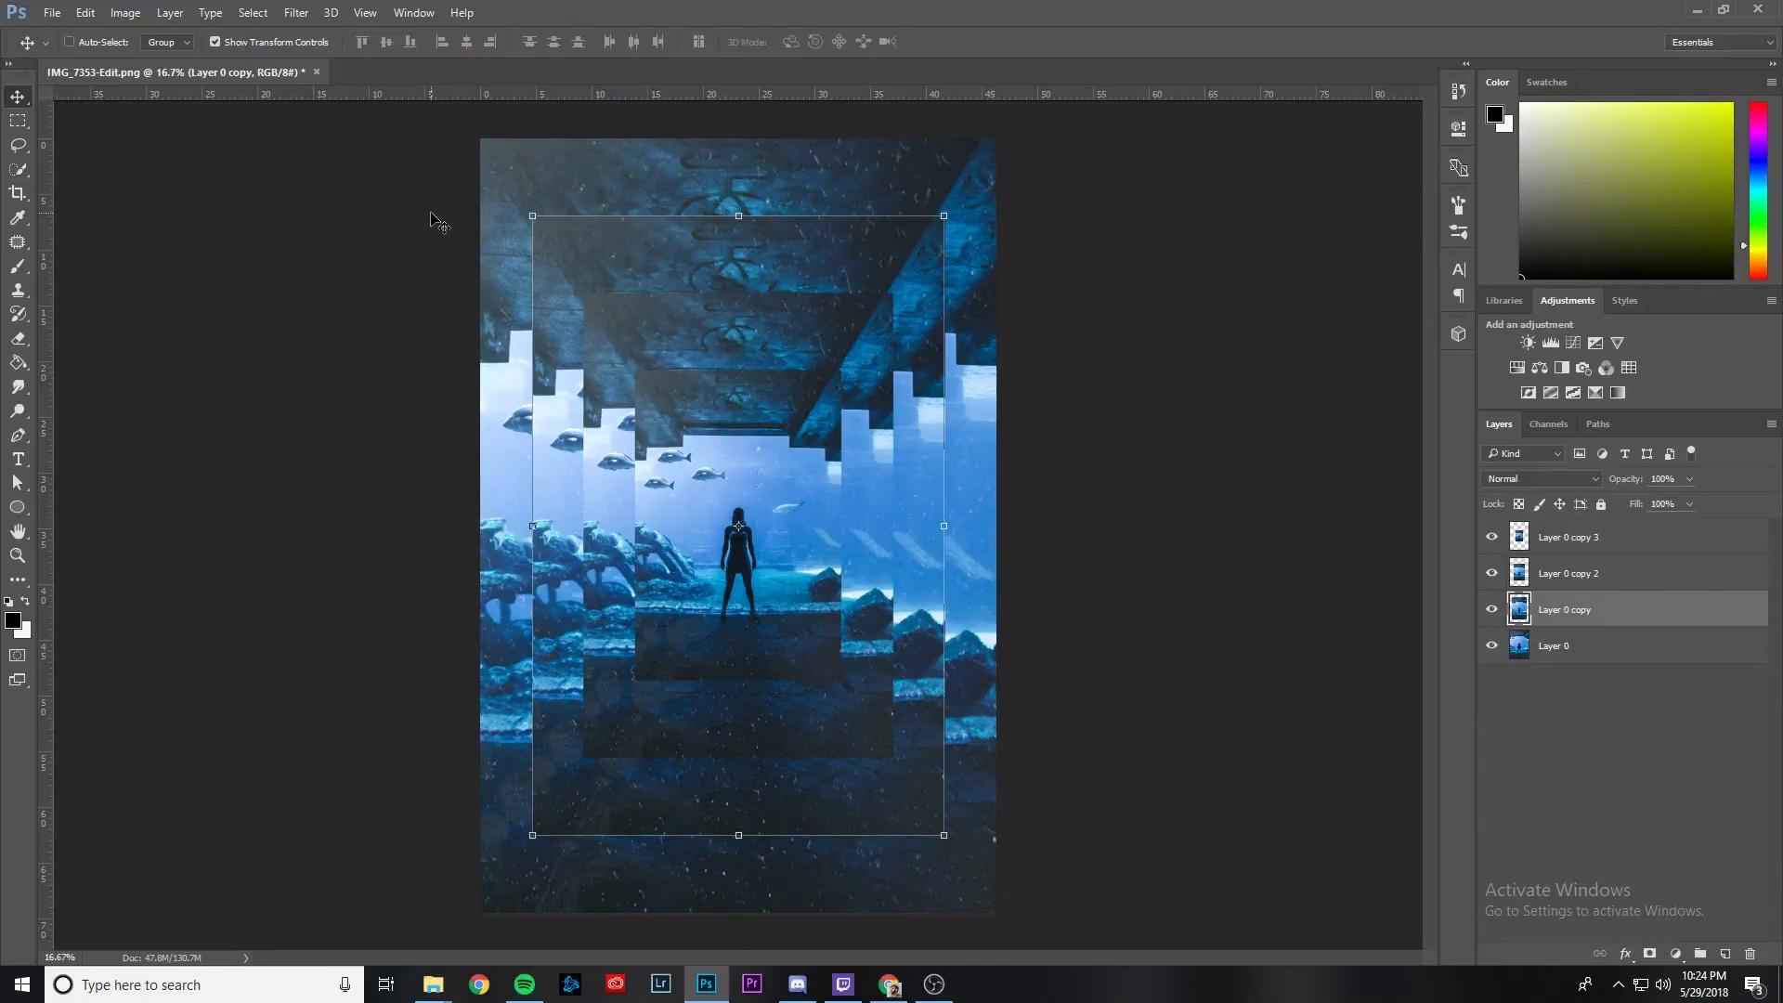
# Apply an Inner Shadow (Multiply, 49% opacity, 50% choke, 50 px) to Layer 0 copy 3
pyautogui.click(1637, 538)
pyautogui.rightClick(1631, 546)
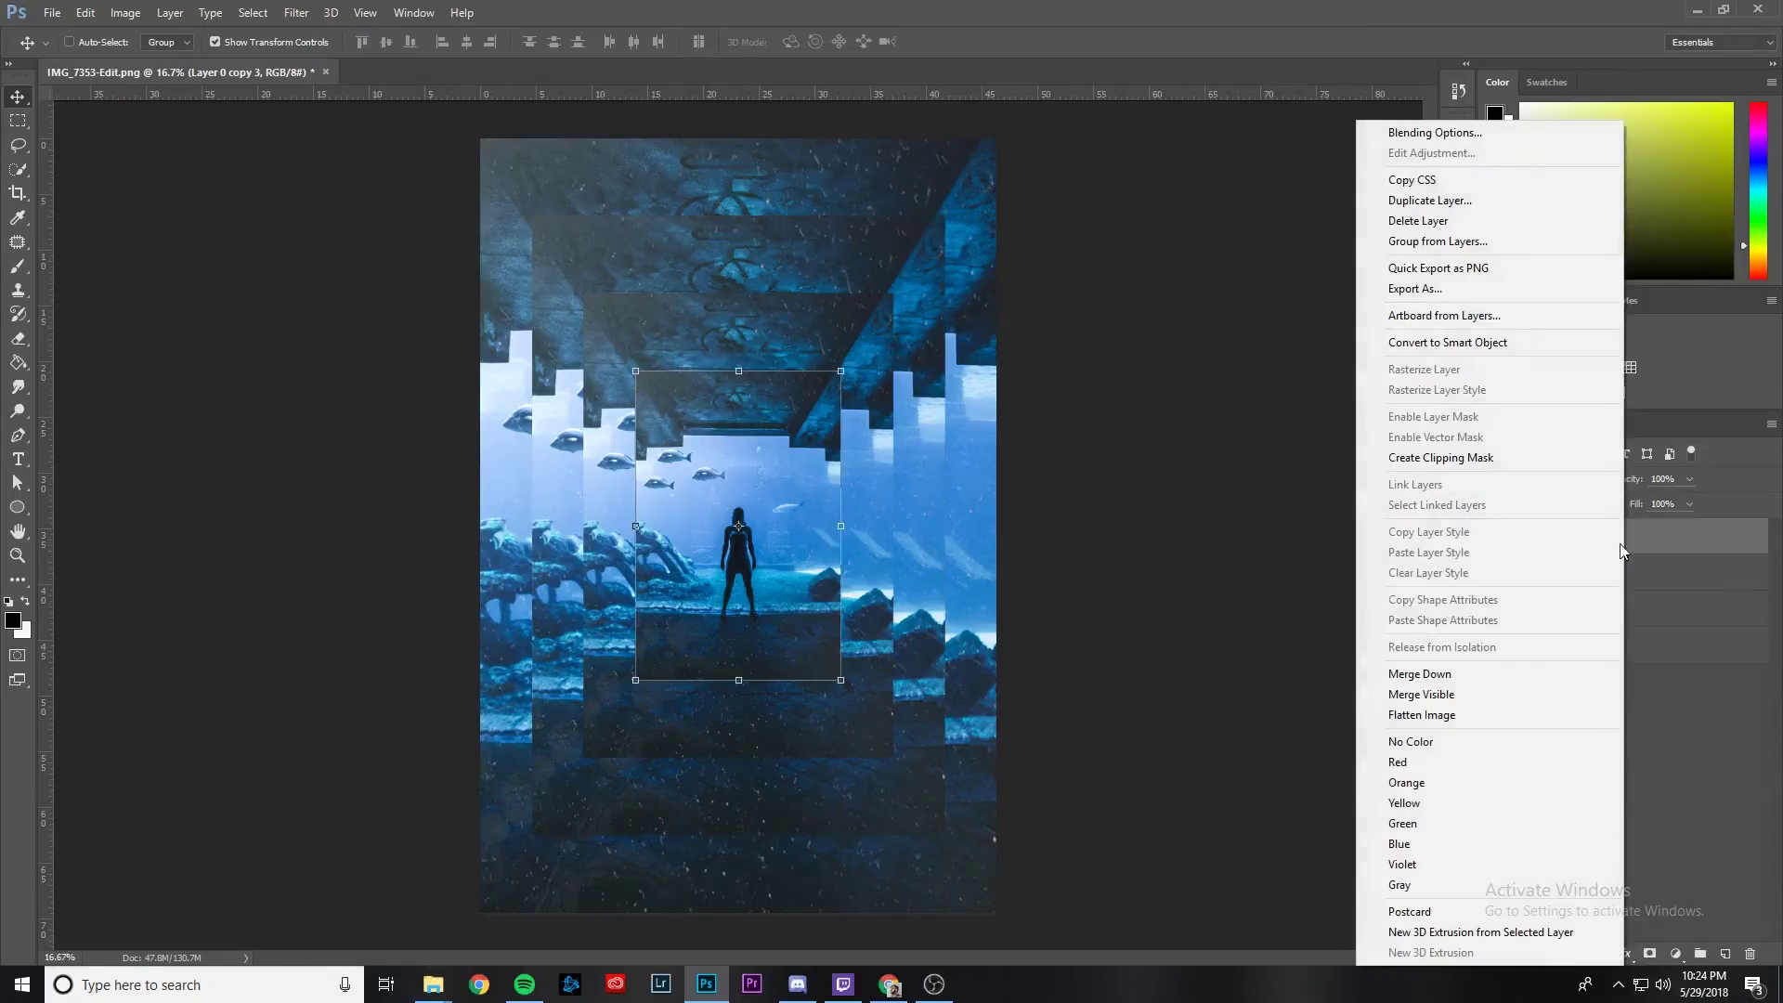
pyautogui.click(1427, 135)
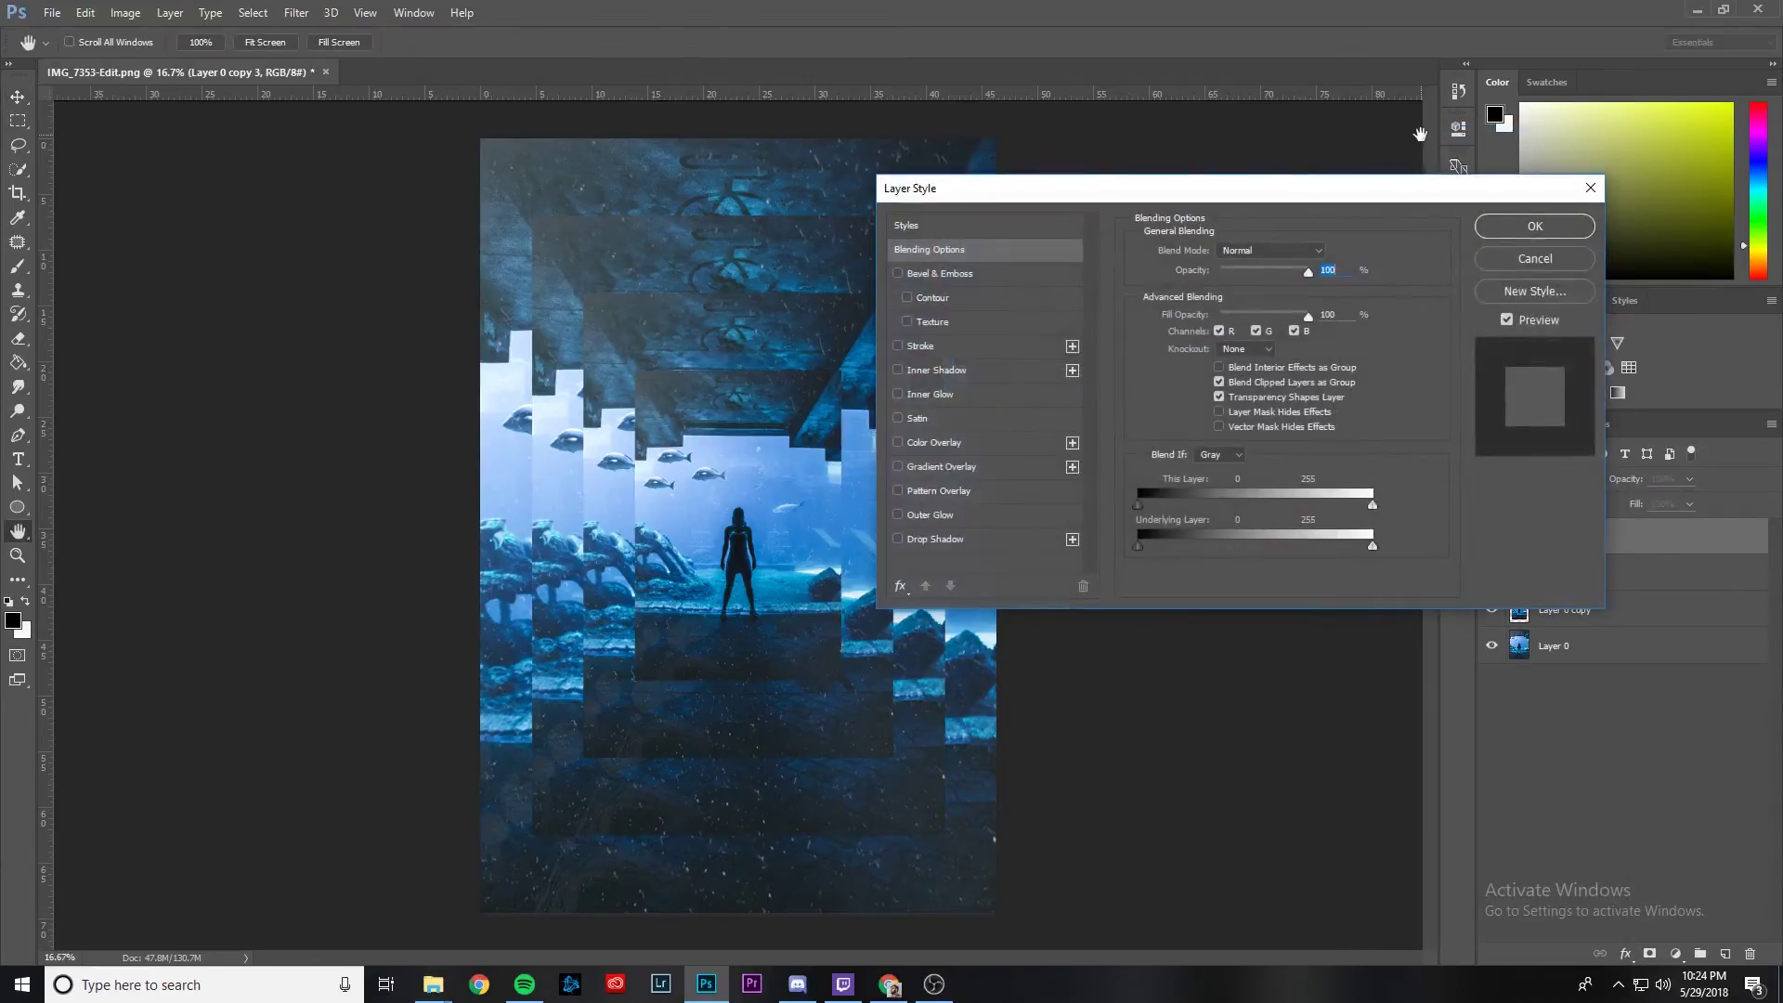
pyautogui.click(968, 371)
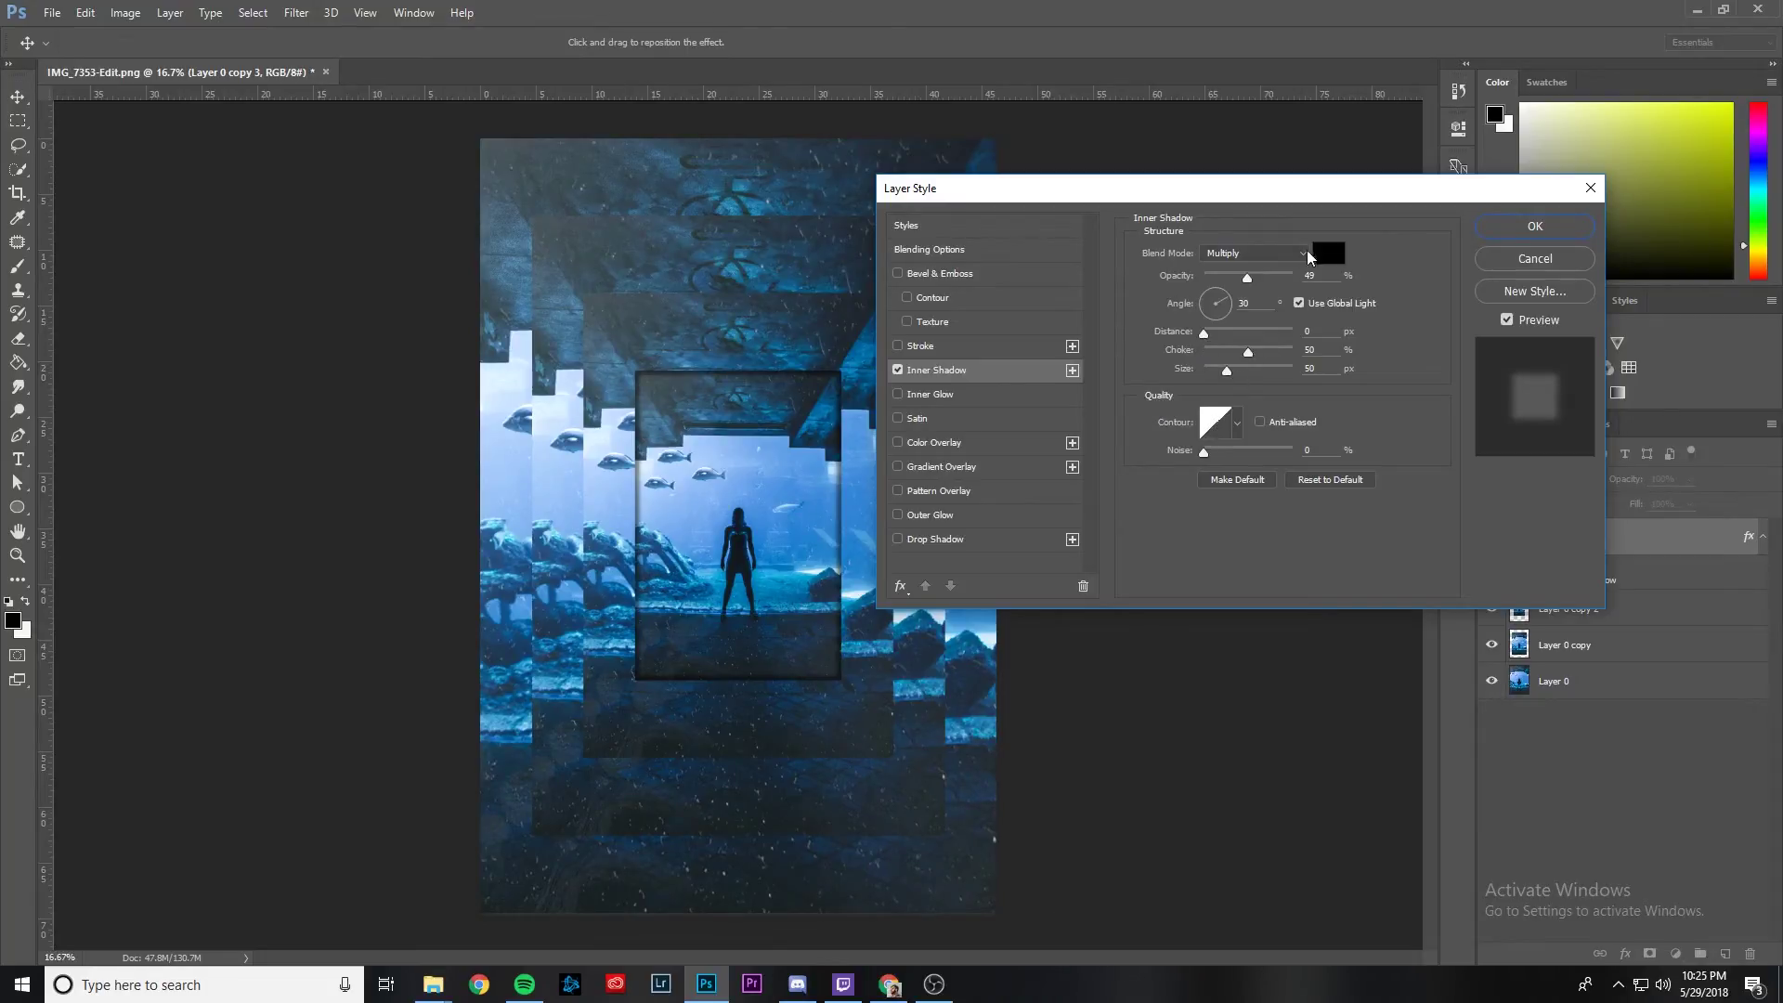
pyautogui.click(1520, 224)
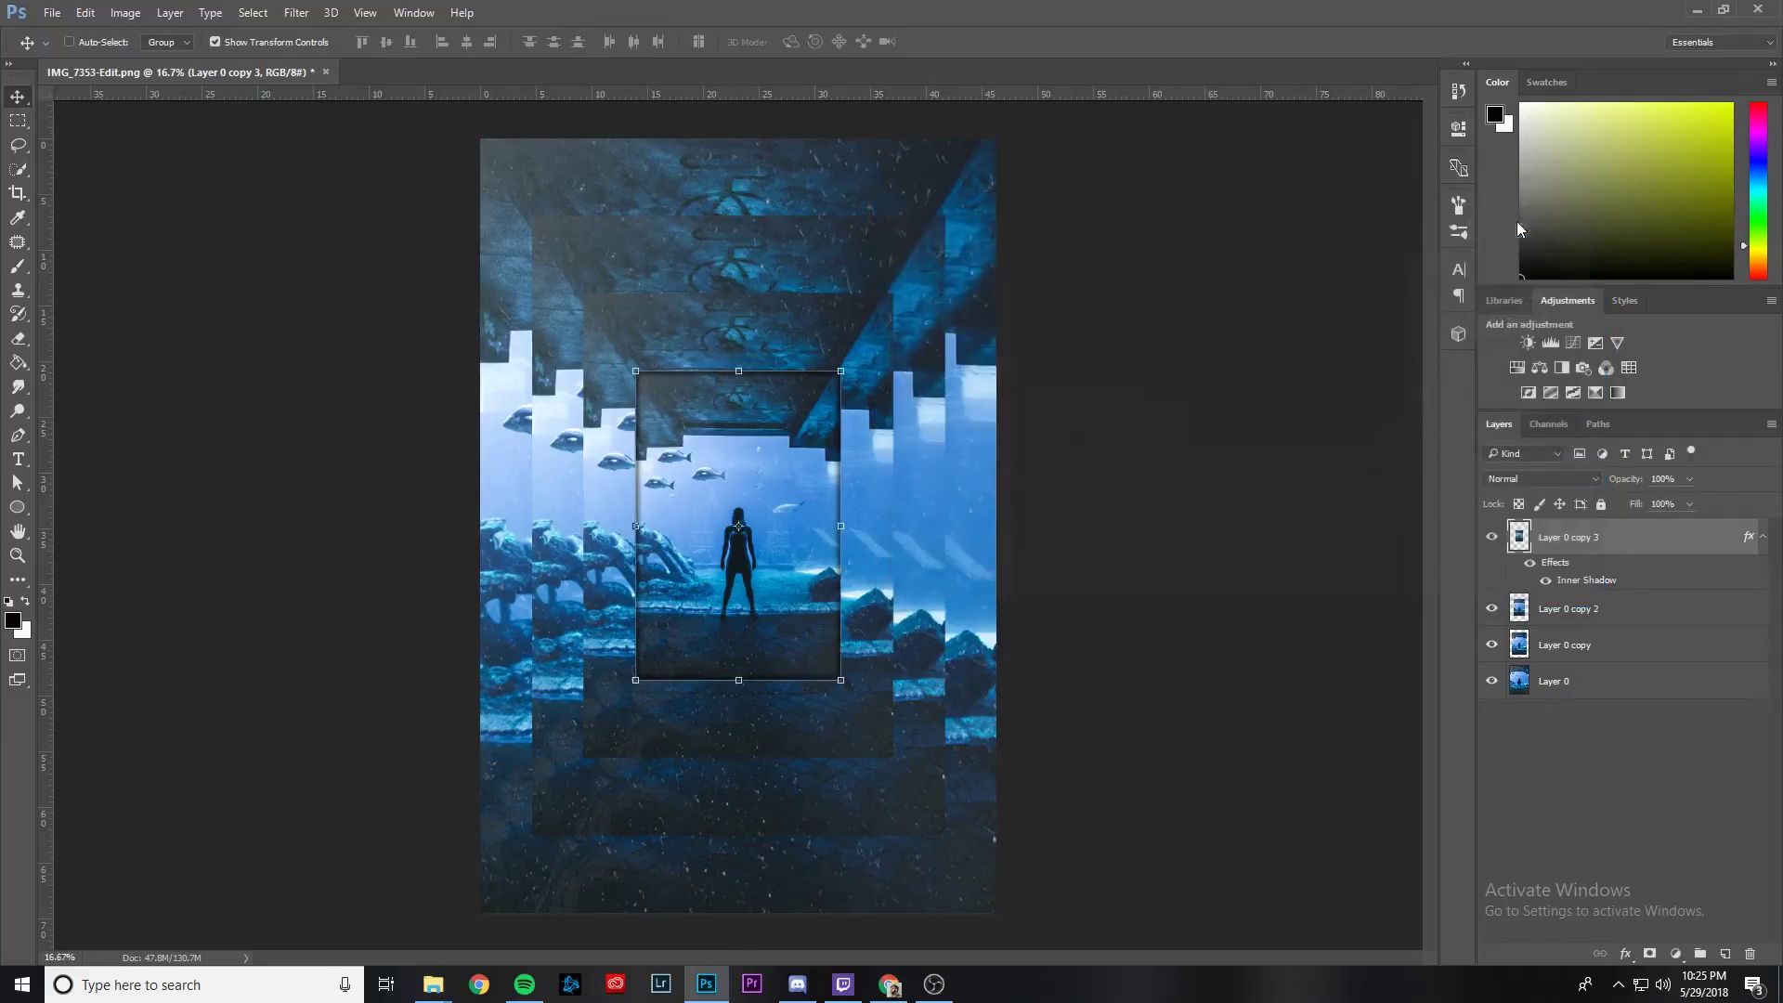
# Add an Inner Shadow layer style to Layer 0 copy 2
pyautogui.rightClick(1664, 609)
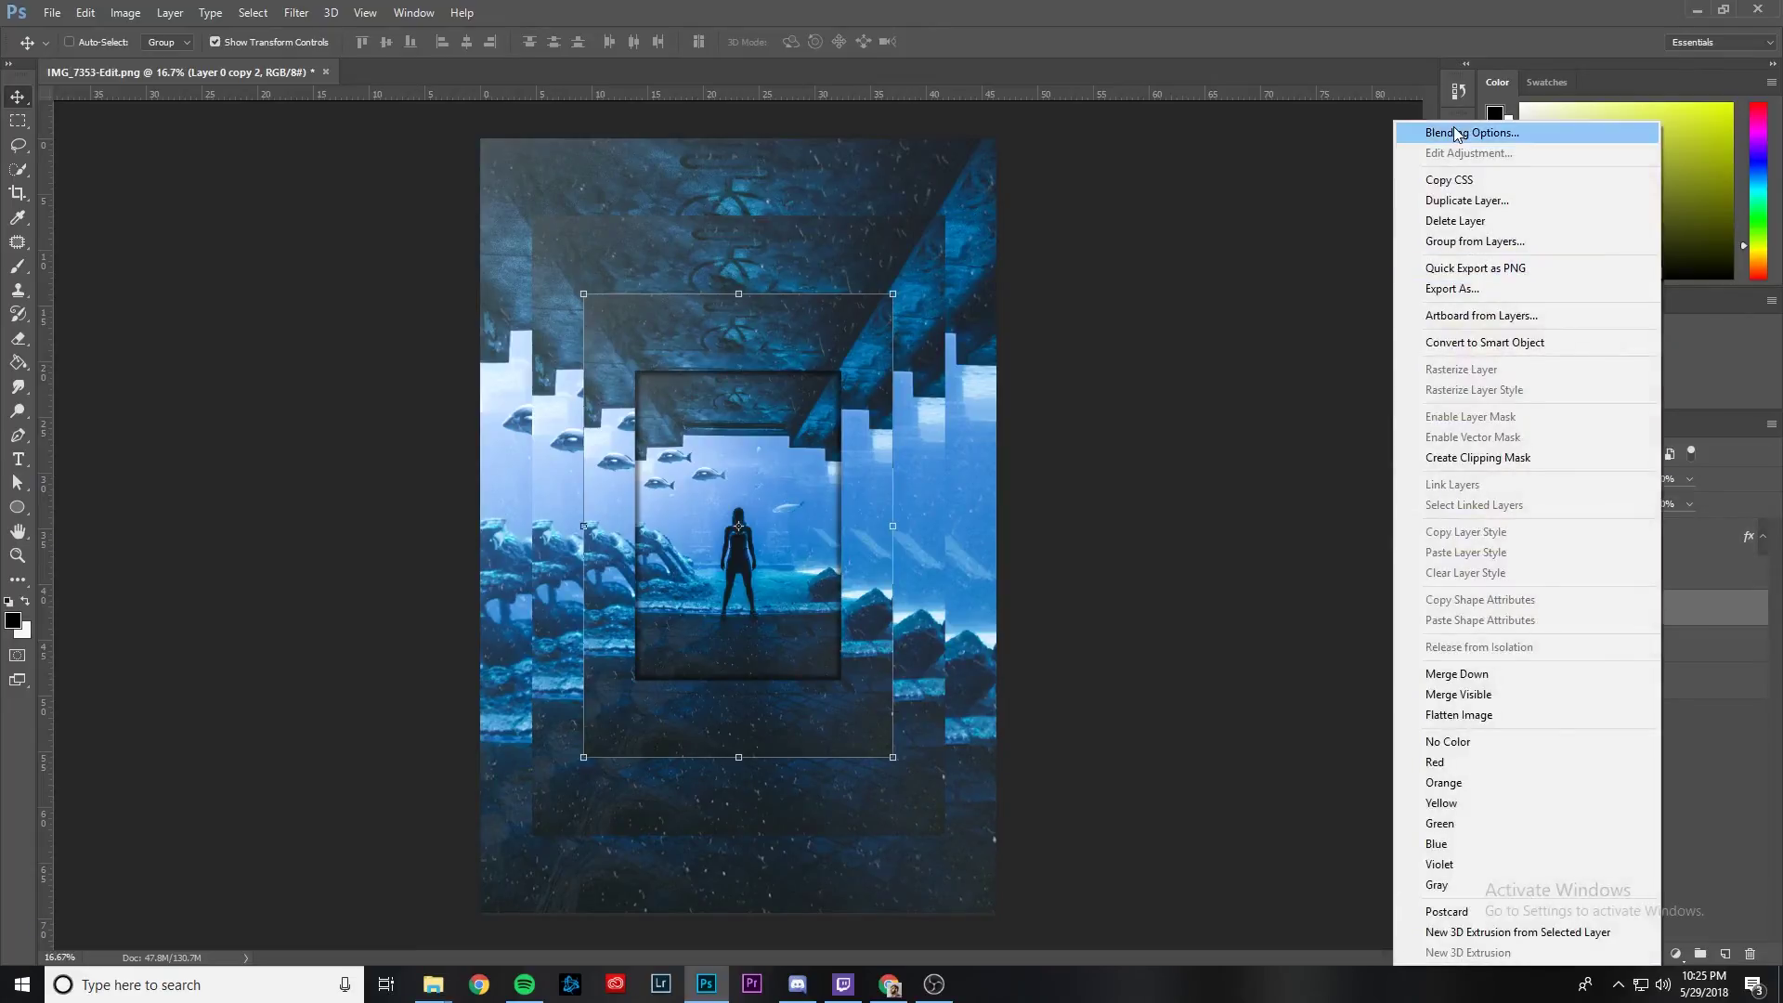
pyautogui.click(1465, 132)
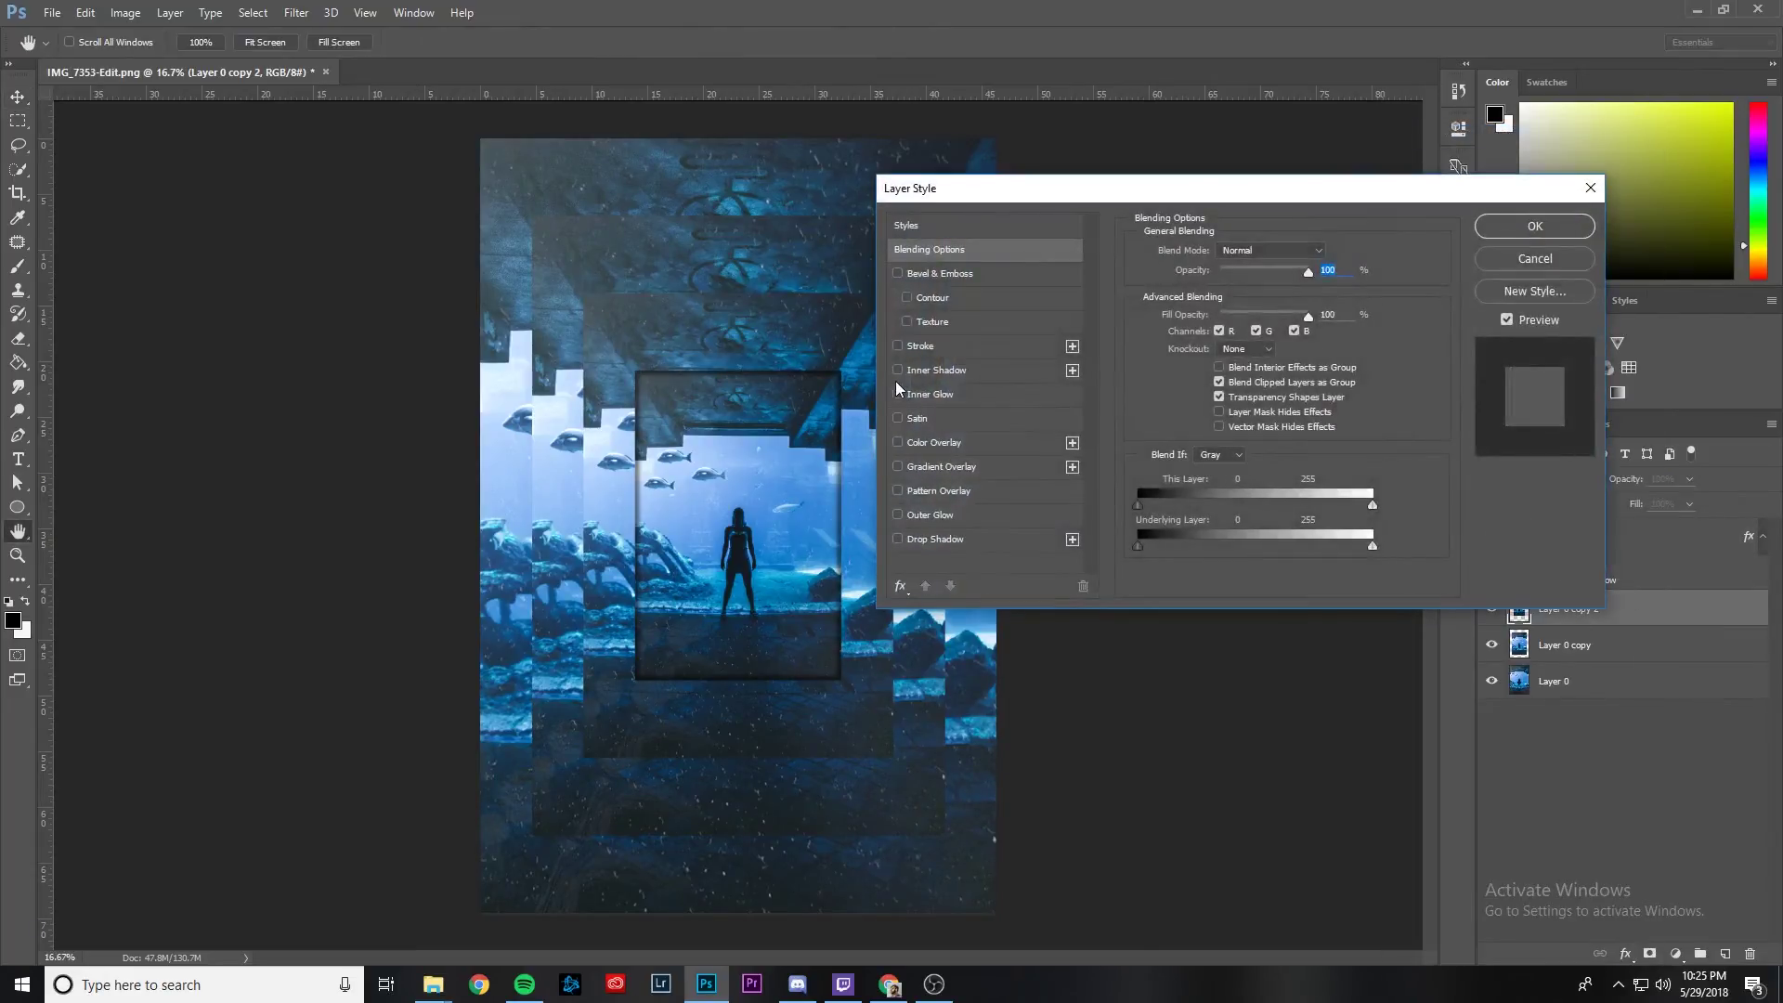
pyautogui.click(898, 370)
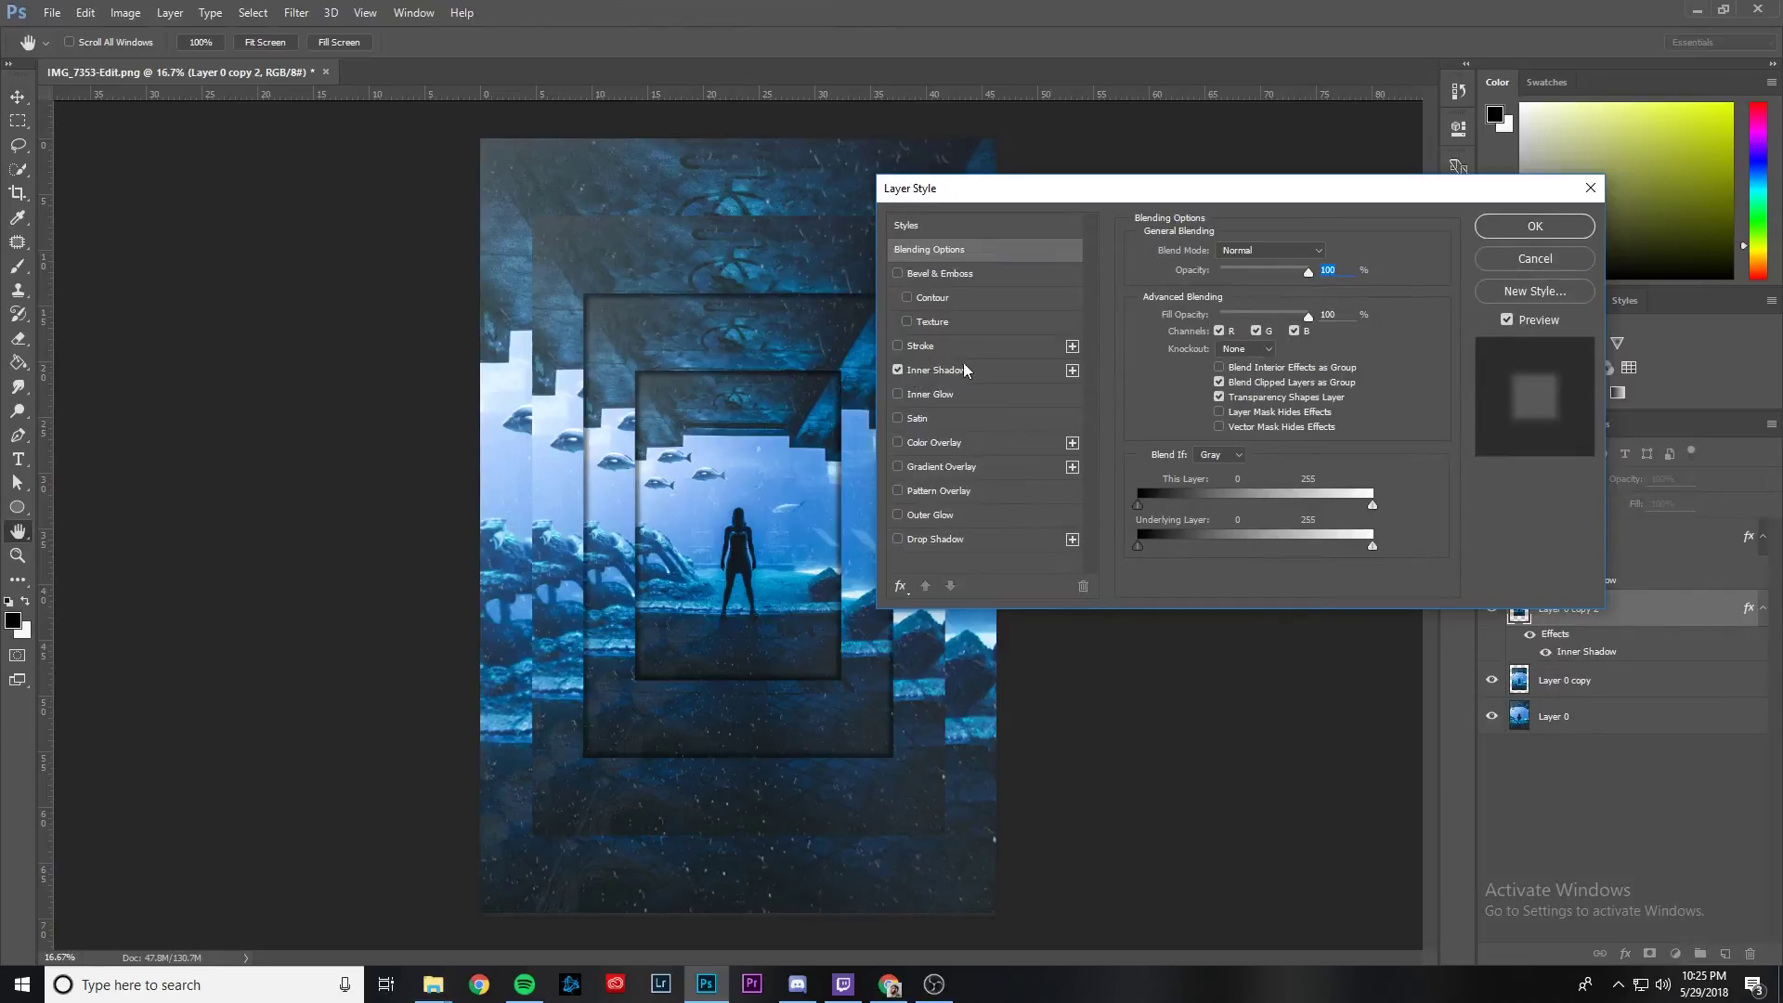
pyautogui.click(1516, 225)
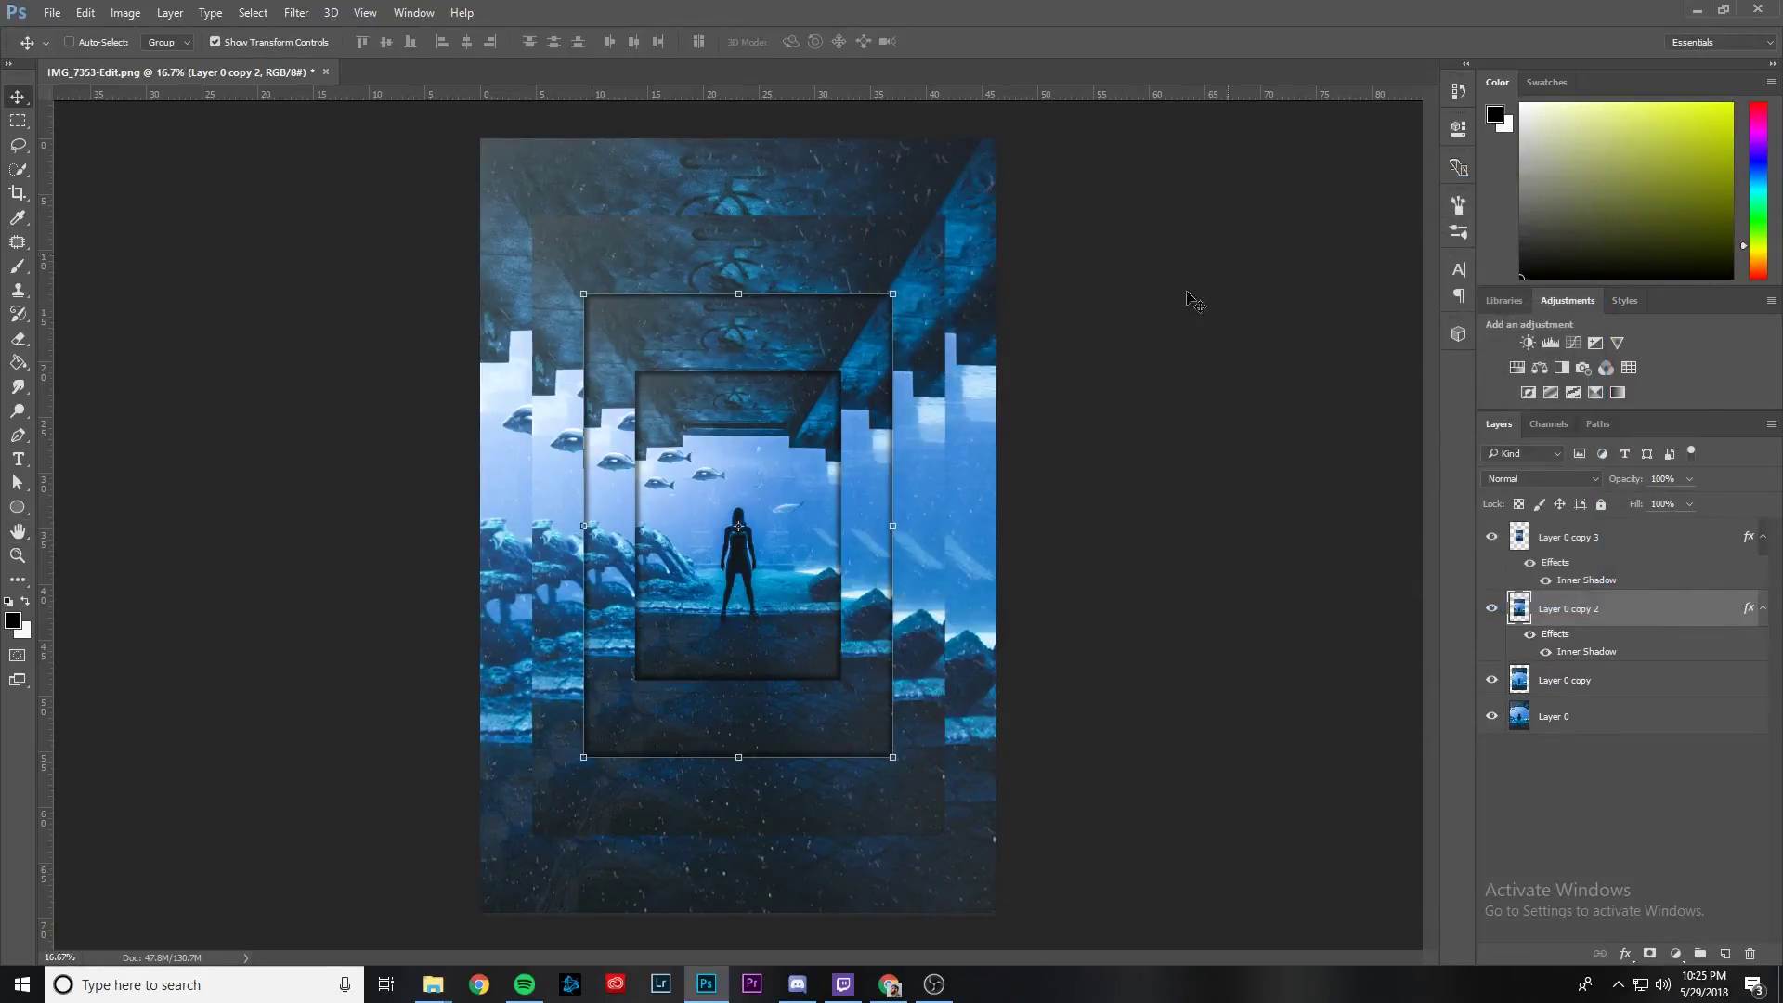
# Add an Inner Shadow layer style to Layer 0 copy, then deselect it
pyautogui.click(1628, 689)
pyautogui.rightClick(1625, 683)
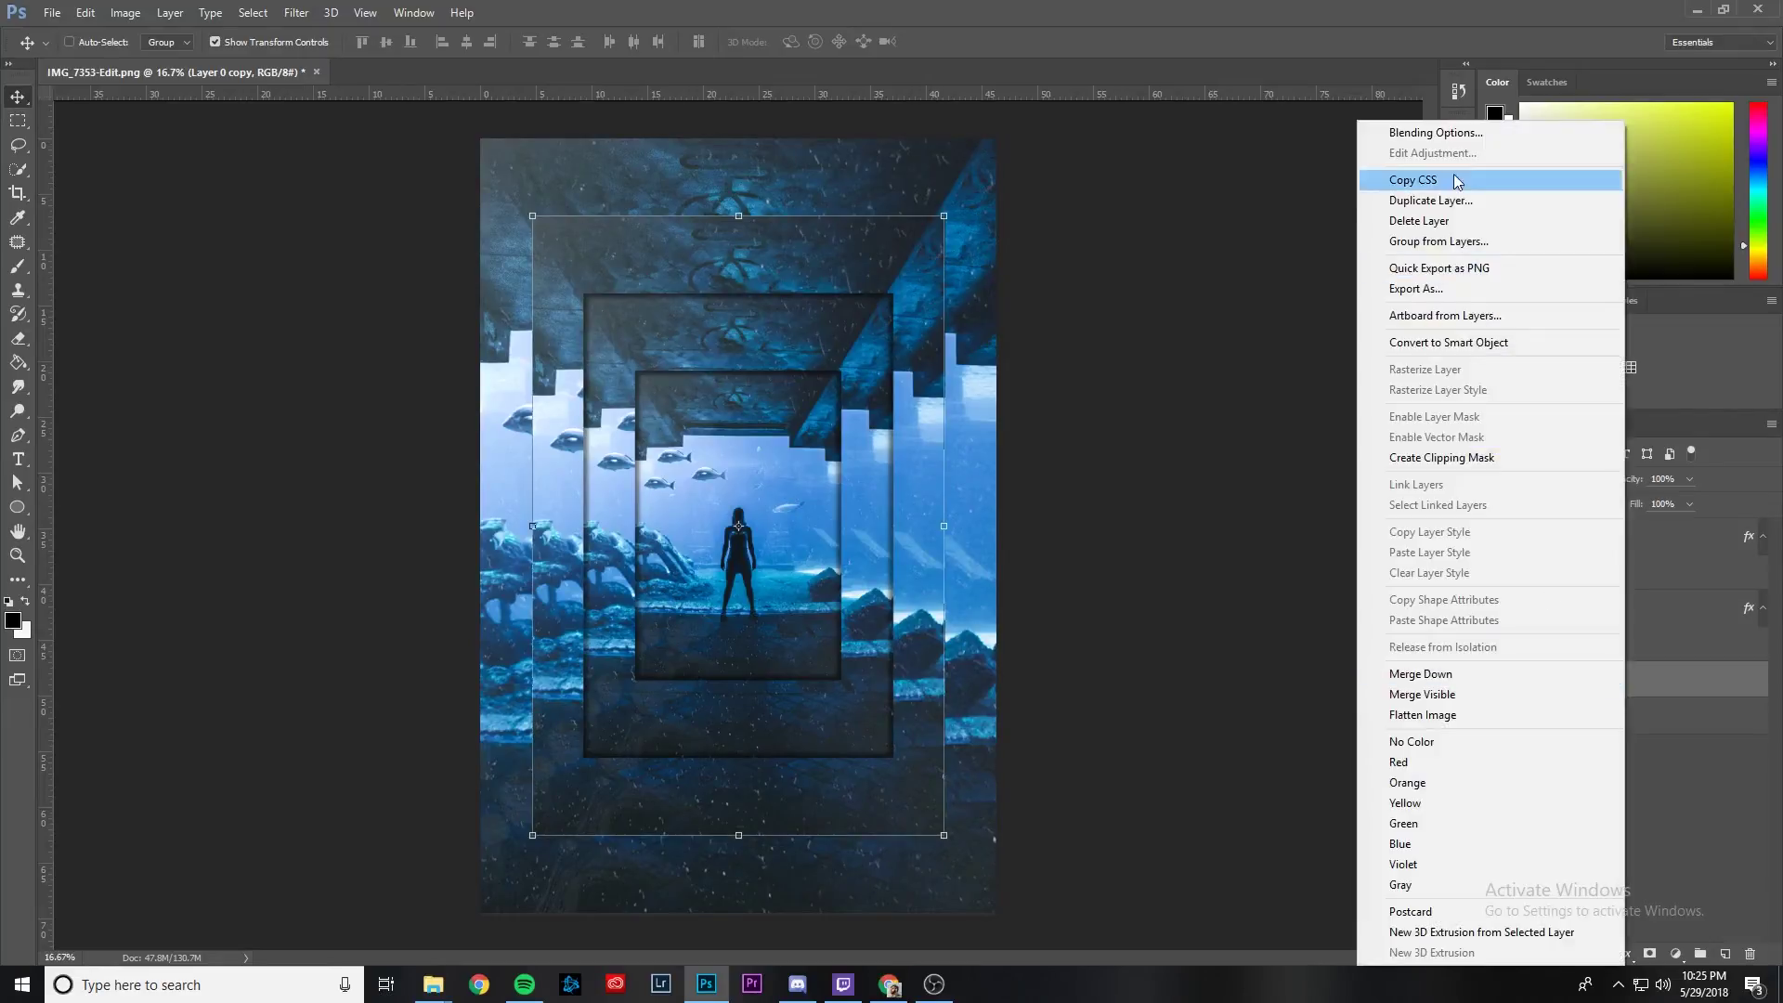
pyautogui.click(1438, 132)
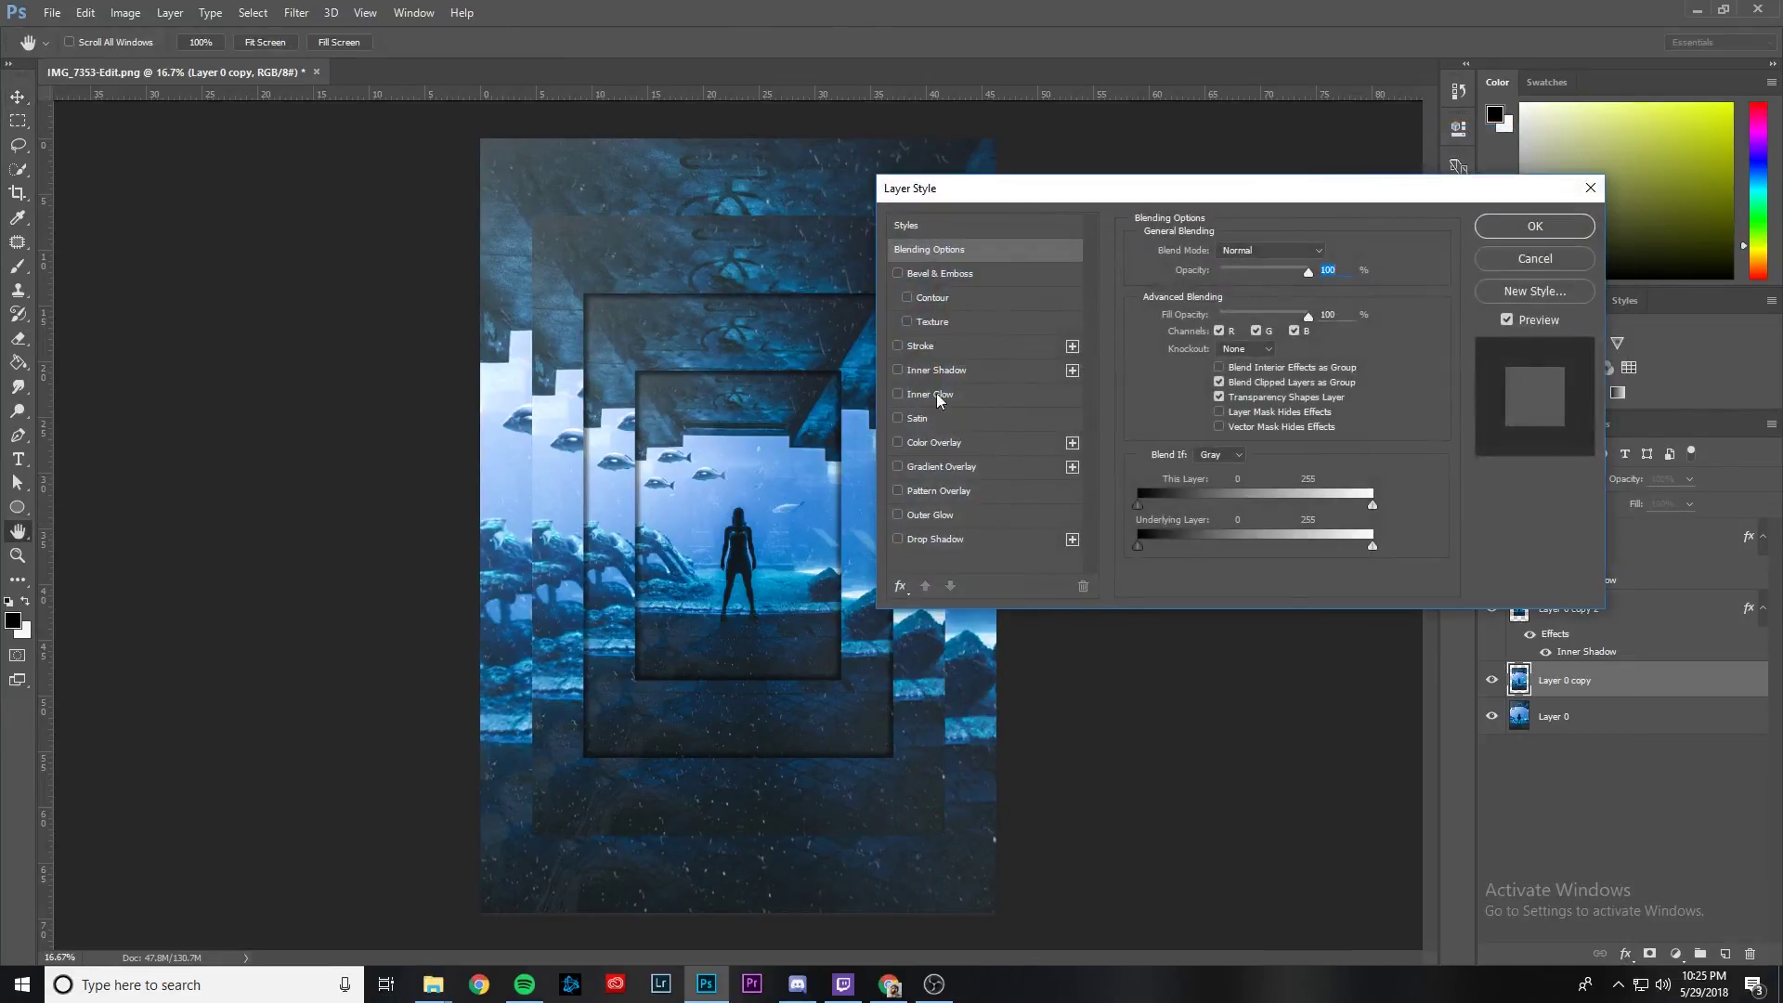
pyautogui.click(898, 370)
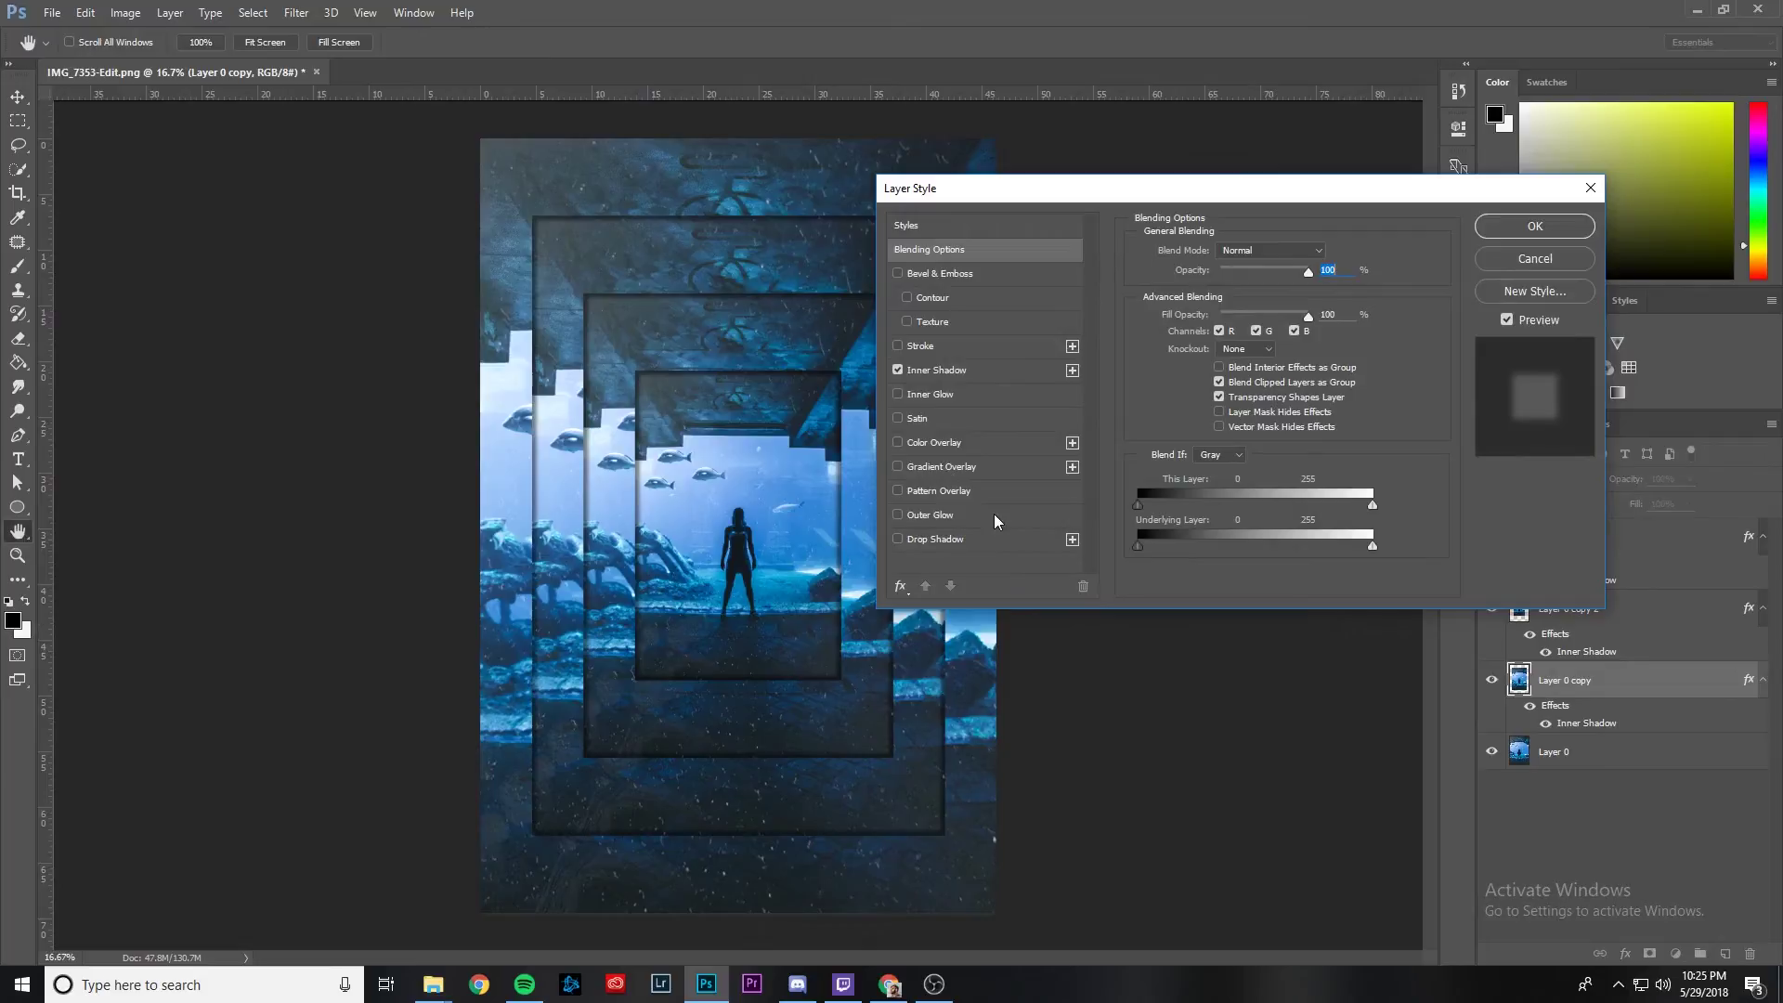
pyautogui.click(1508, 222)
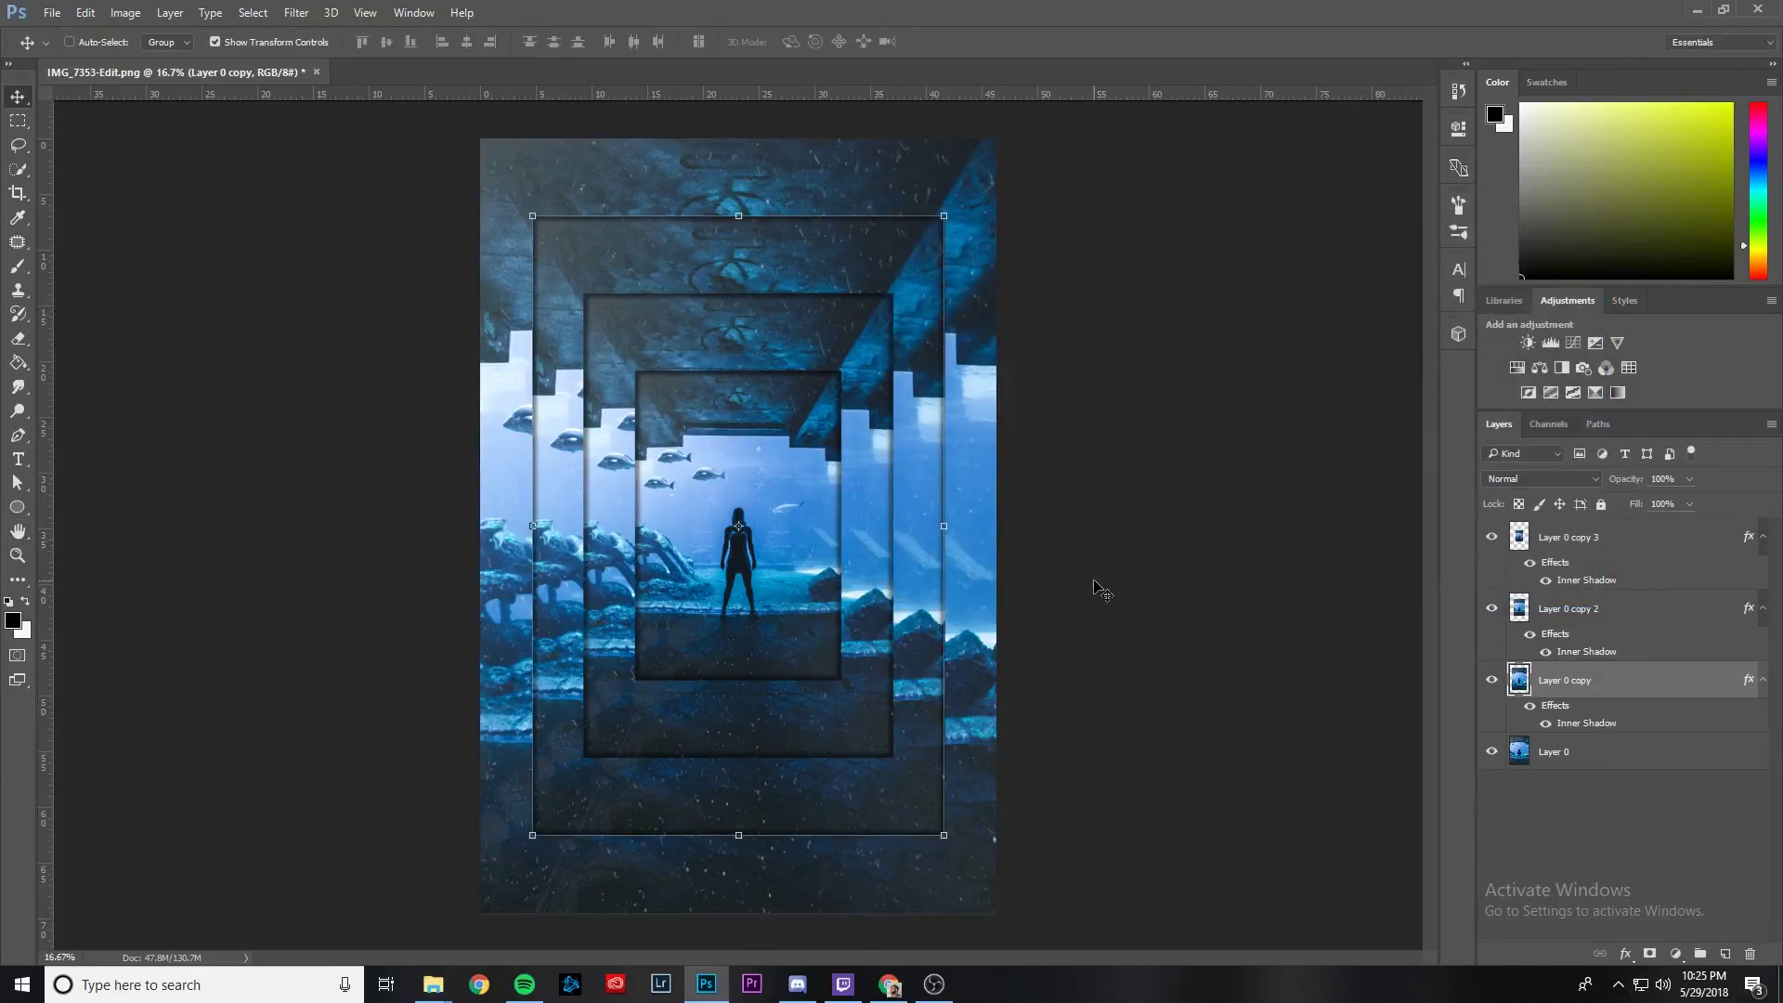
pyautogui.click(1211, 622)
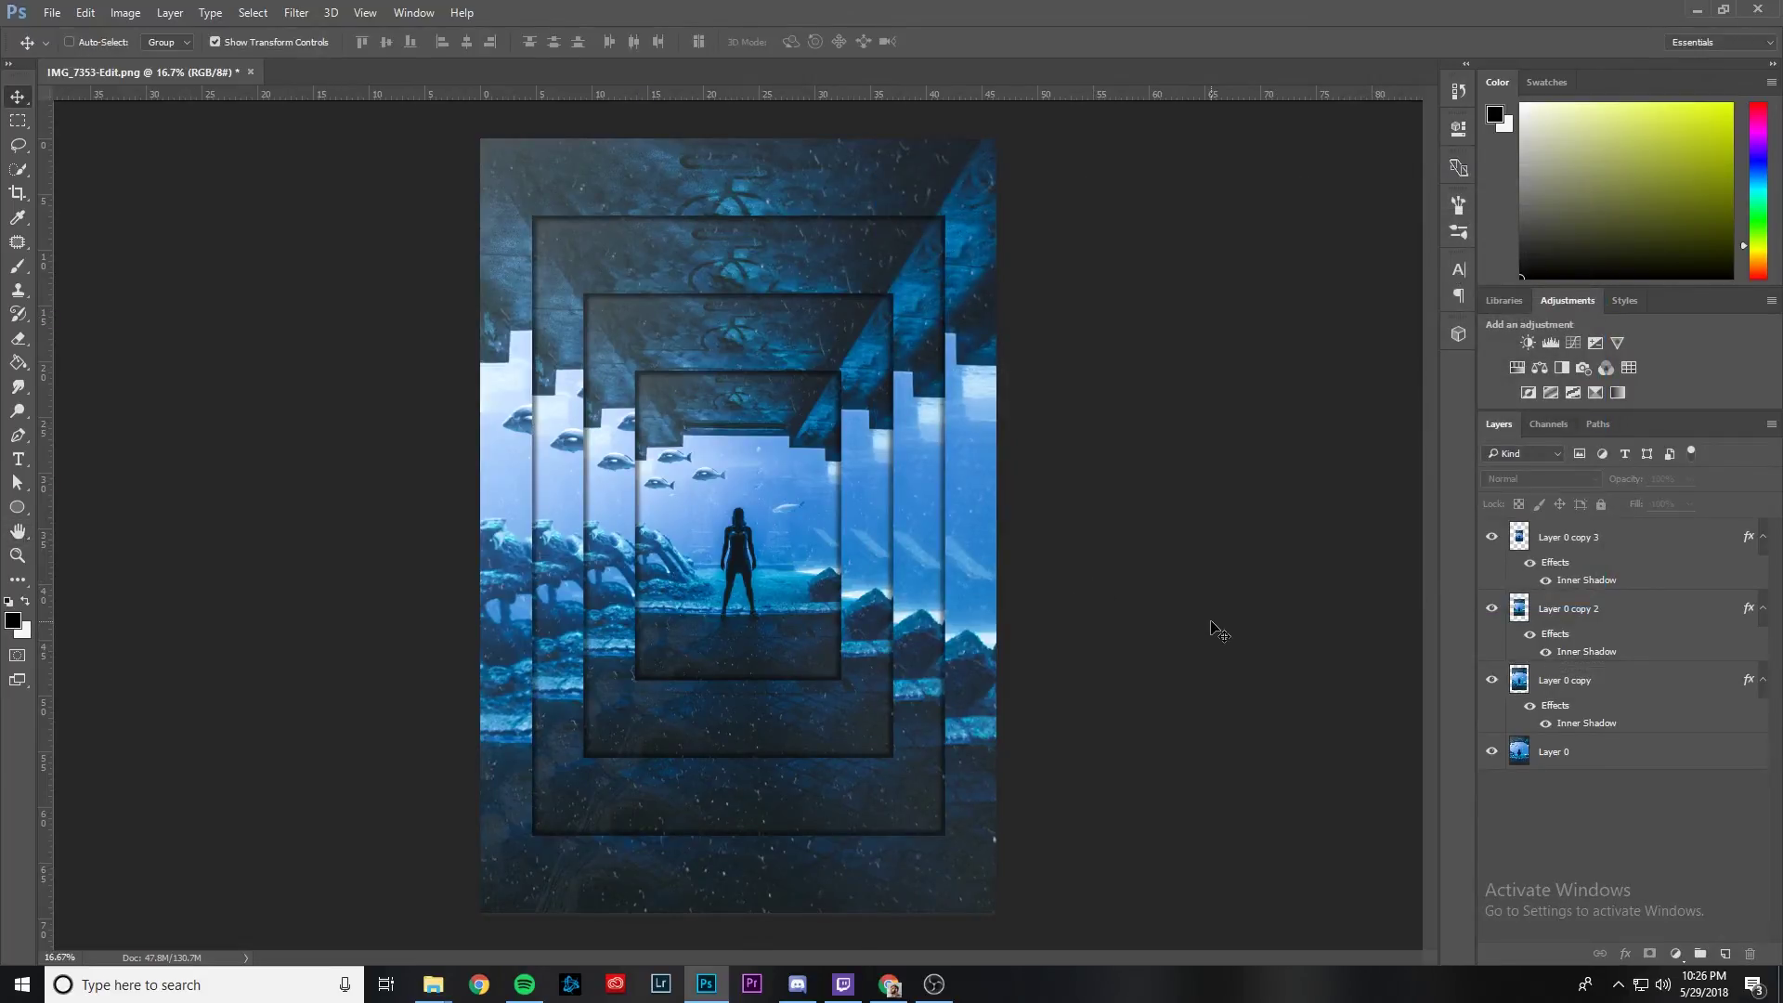